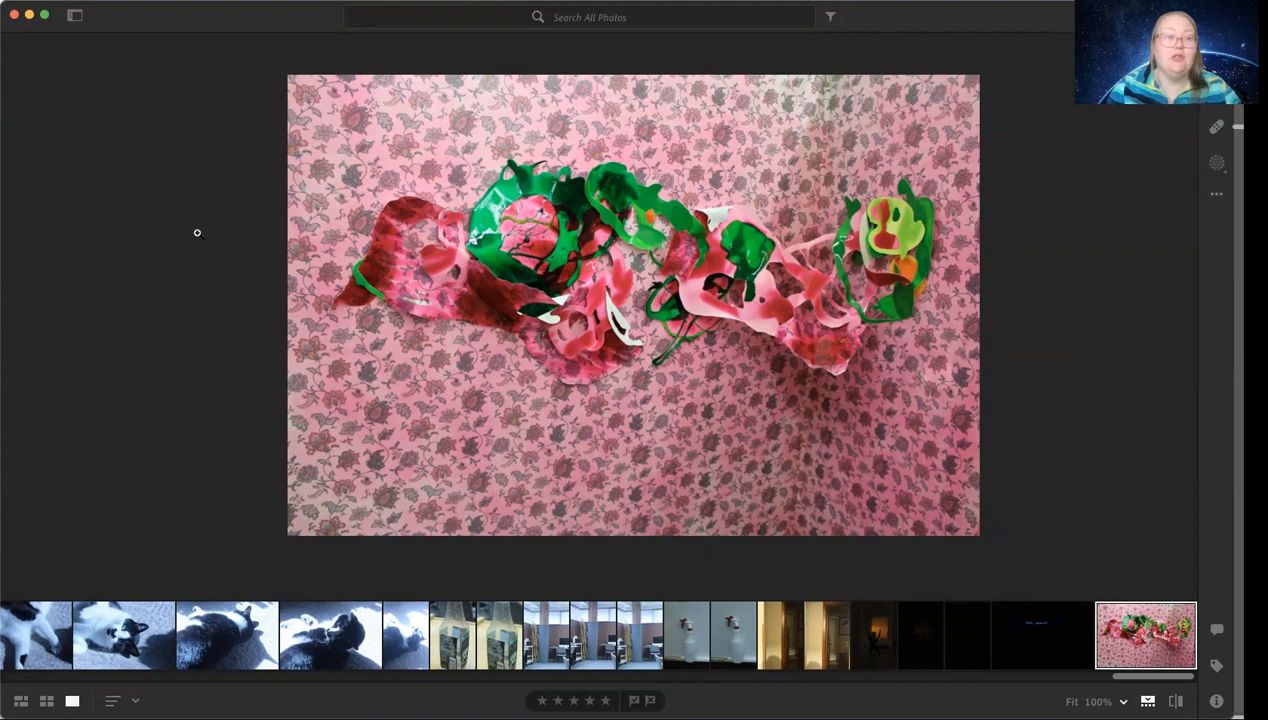
- Import three new photos into the Lightroom library
{"action": "left_click", "coordinate": [76, 17]}
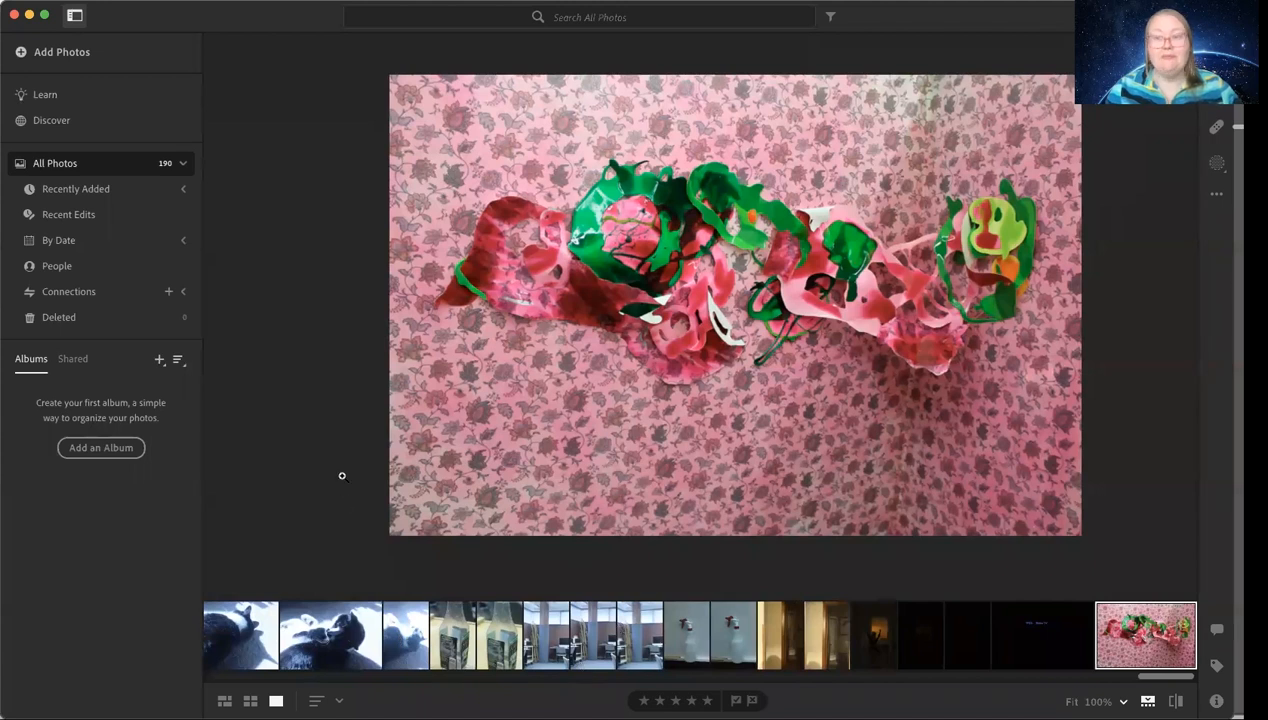
{"action": "left_click", "coordinate": [60, 55]}
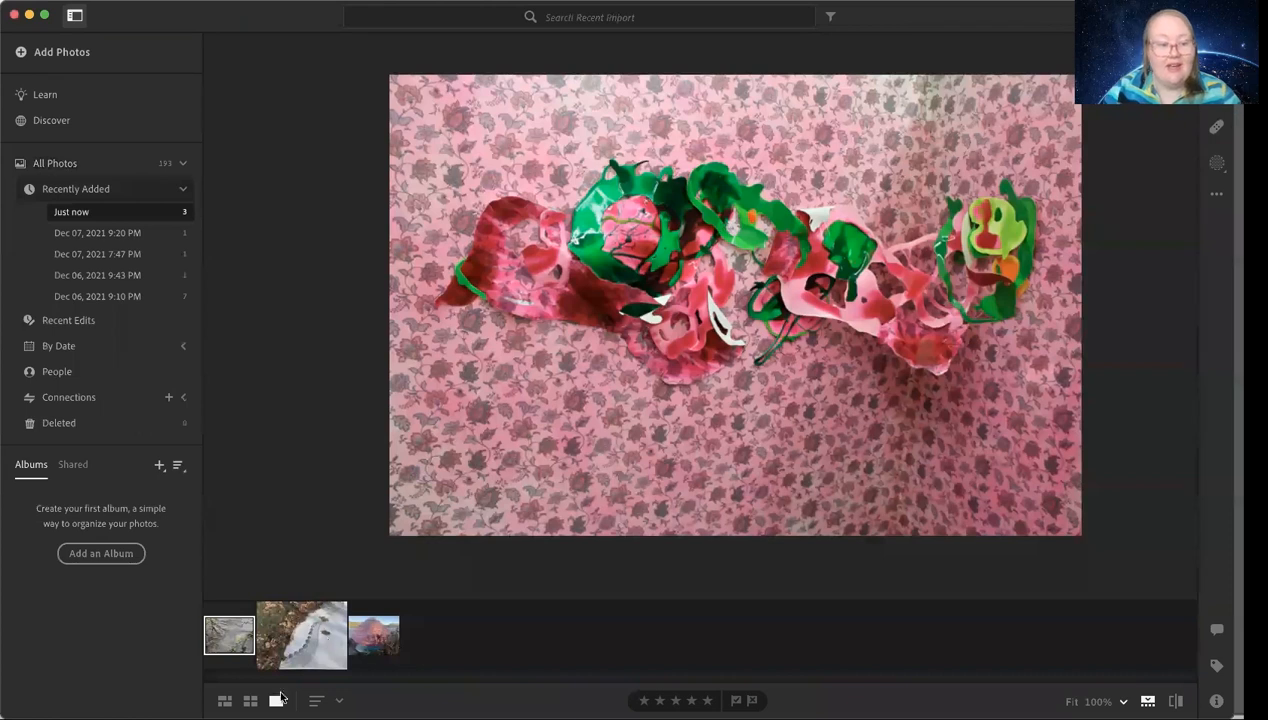
- View the three imported photos in turn: the pond reflection, the leaf-strewn path and the pink sculpture
{"action": "left_click", "coordinate": [246, 646]}
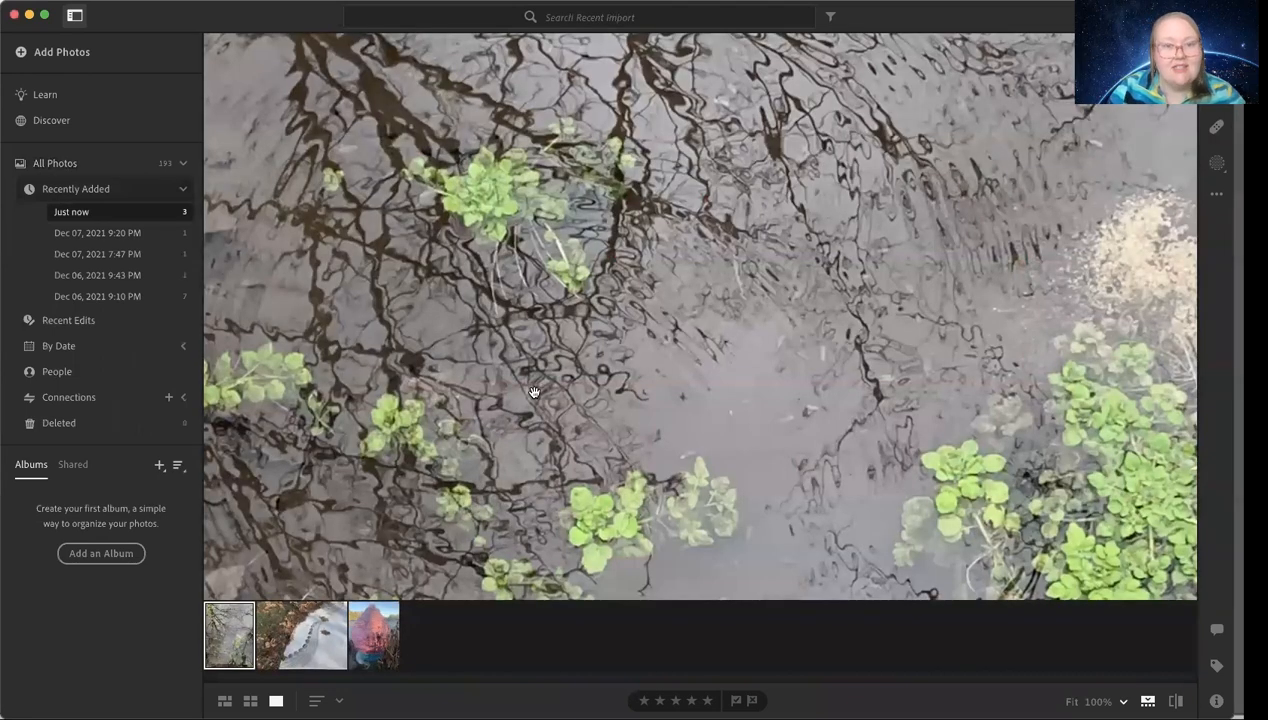
{"action": "left_click", "coordinate": [576, 362]}
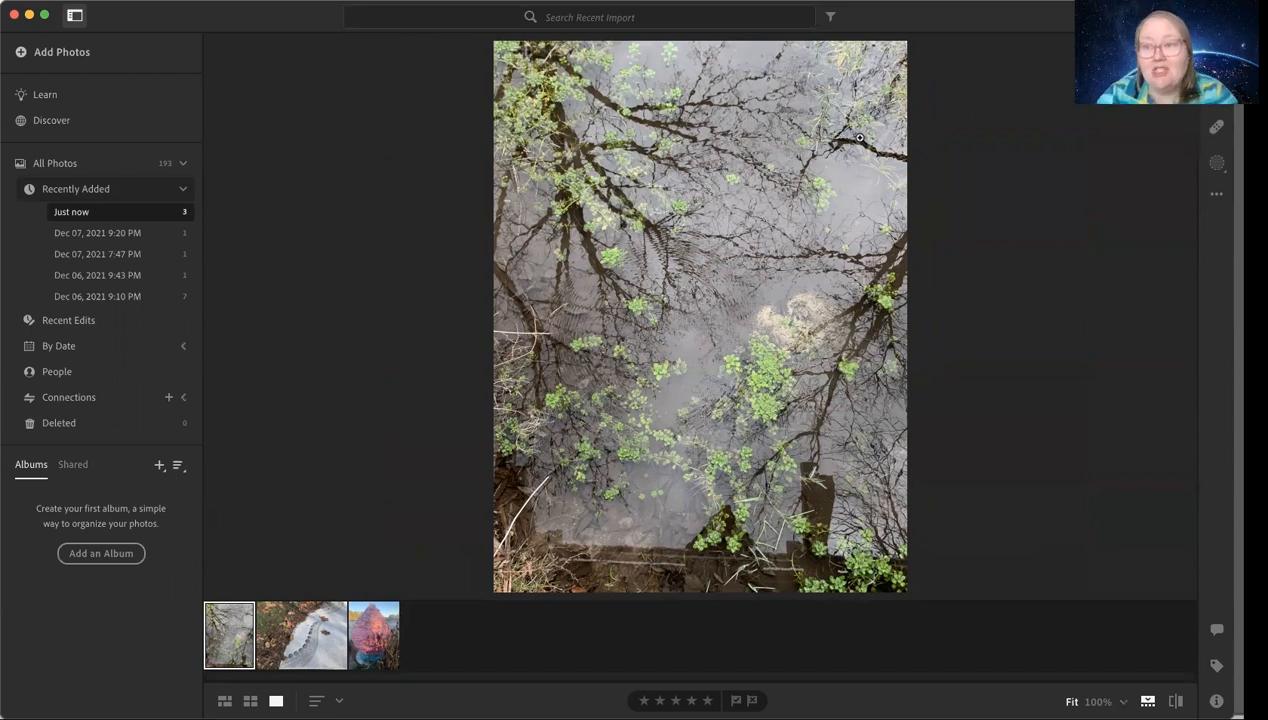
{"action": "left_click", "coordinate": [283, 640]}
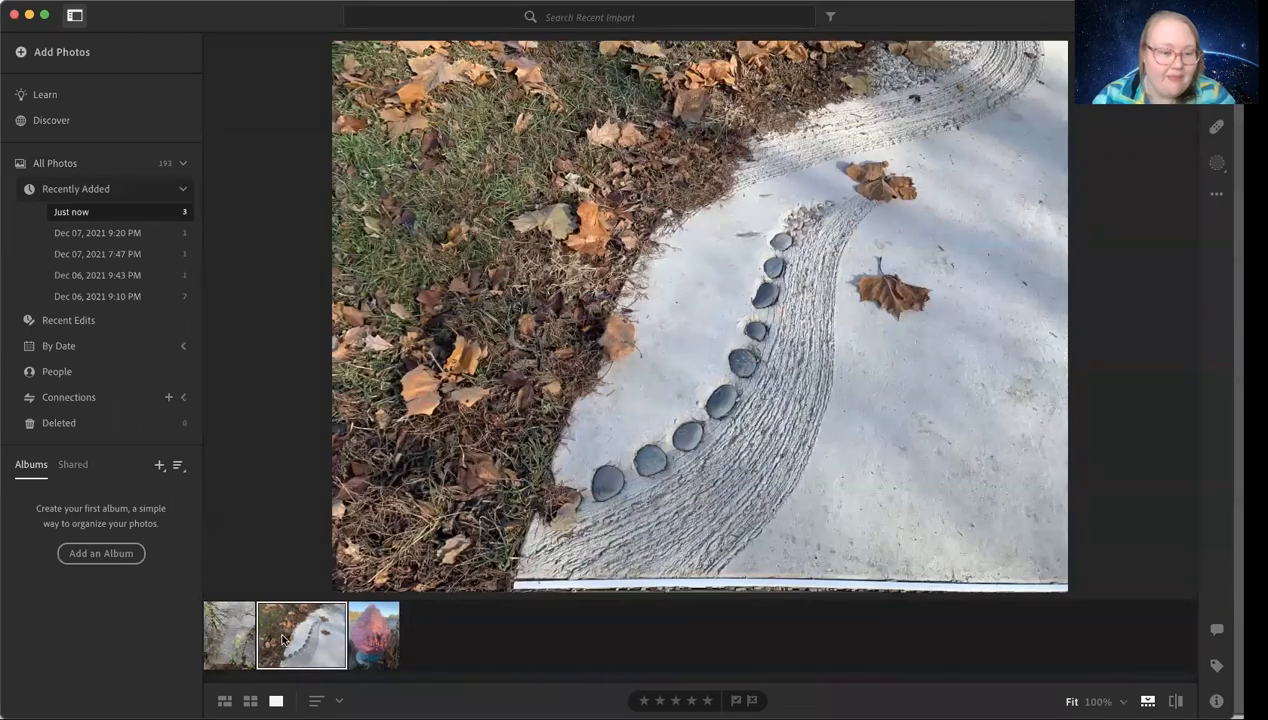
{"action": "left_click", "coordinate": [390, 628]}
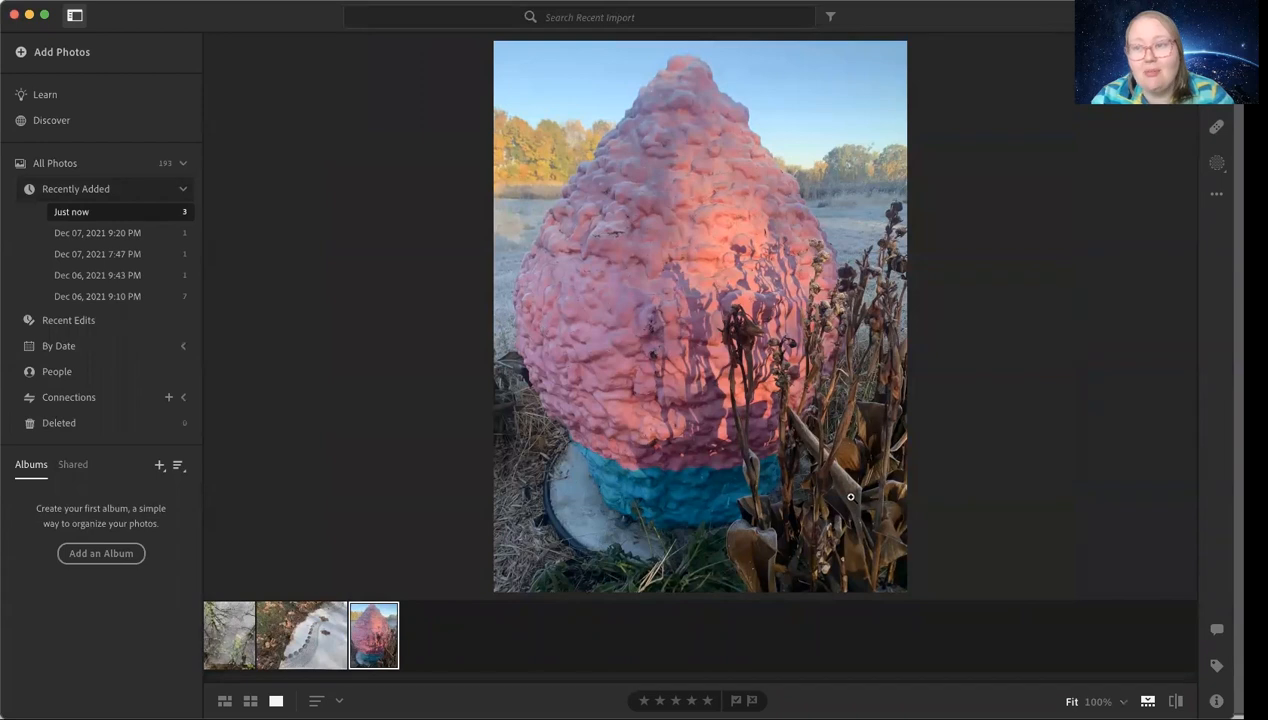
- Open the pond reflection photo for editing and apply the Auto adjustments
{"action": "left_click", "coordinate": [211, 636]}
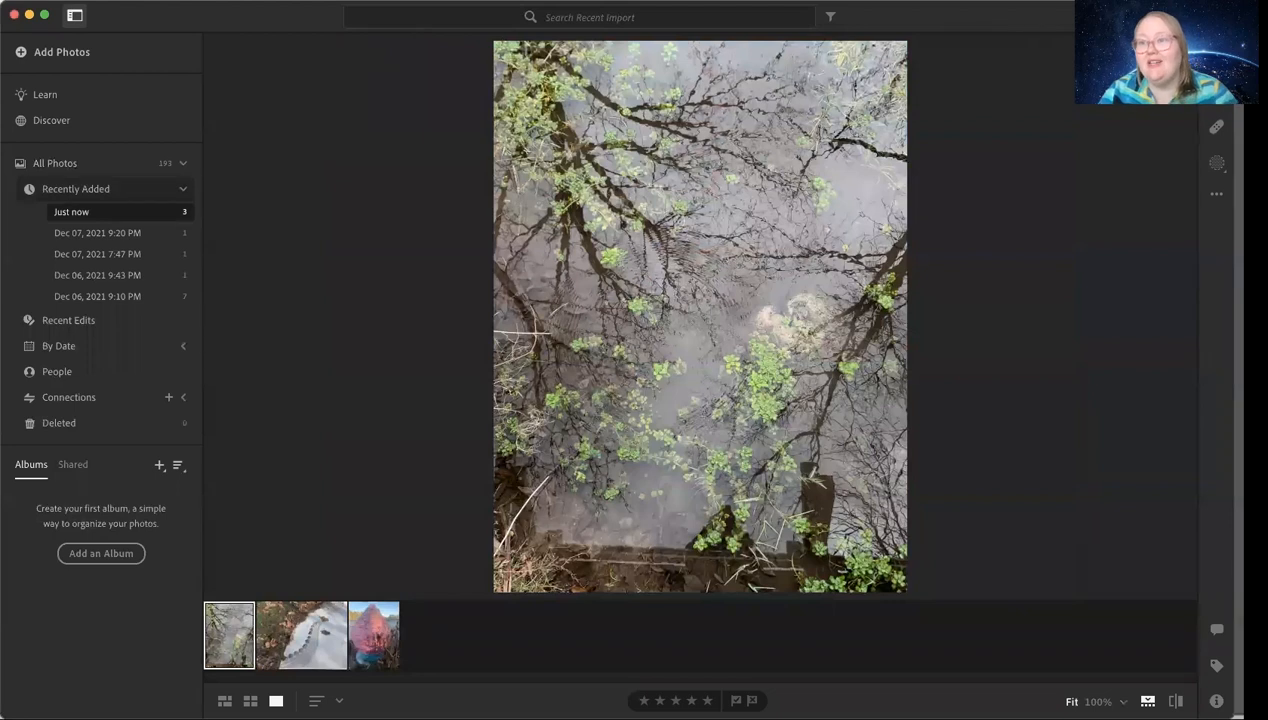
{"action": "key", "text": "e"}
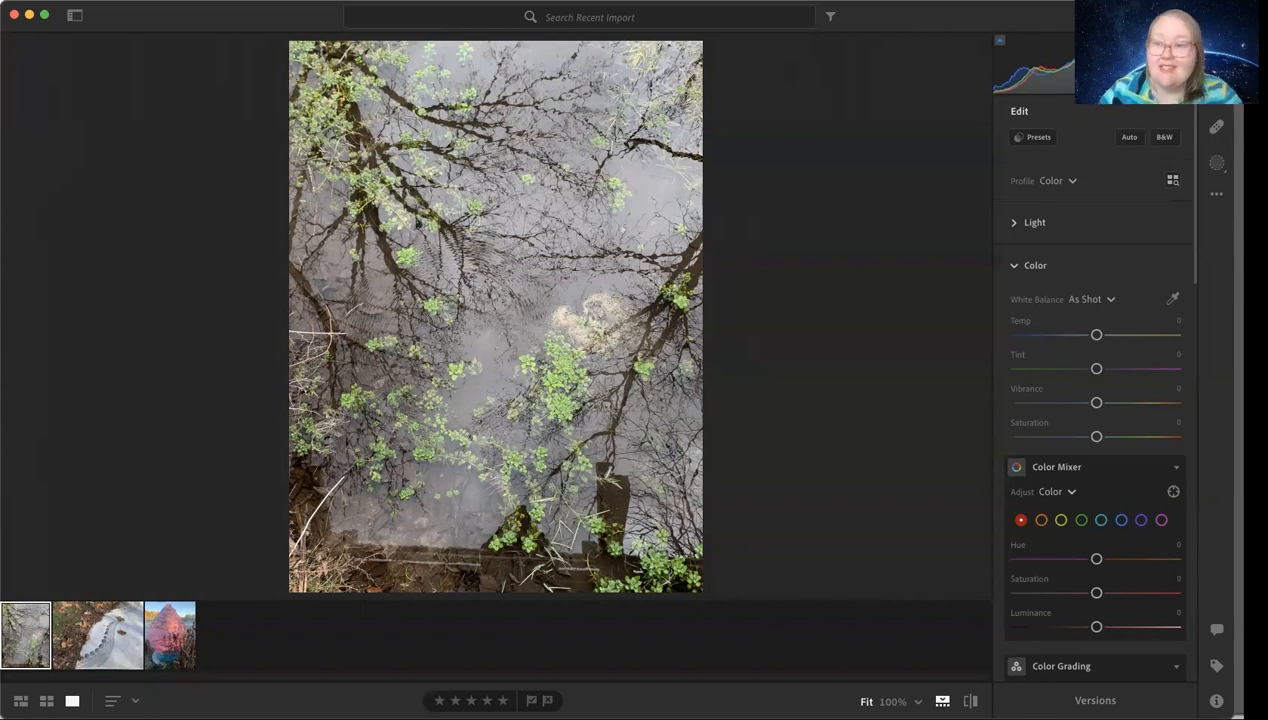
{"action": "left_click", "coordinate": [1128, 138]}
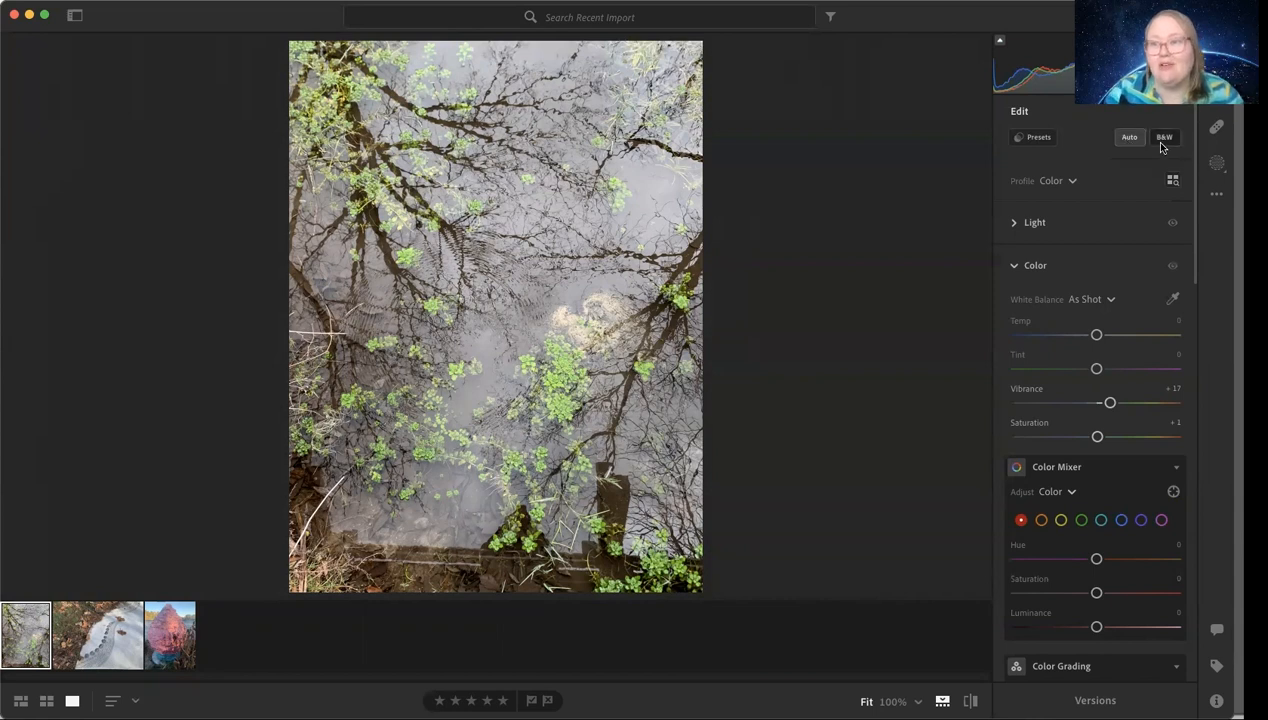
- Try the black-and-white conversion on the pond photo and undo it
{"action": "left_click", "coordinate": [1163, 139]}
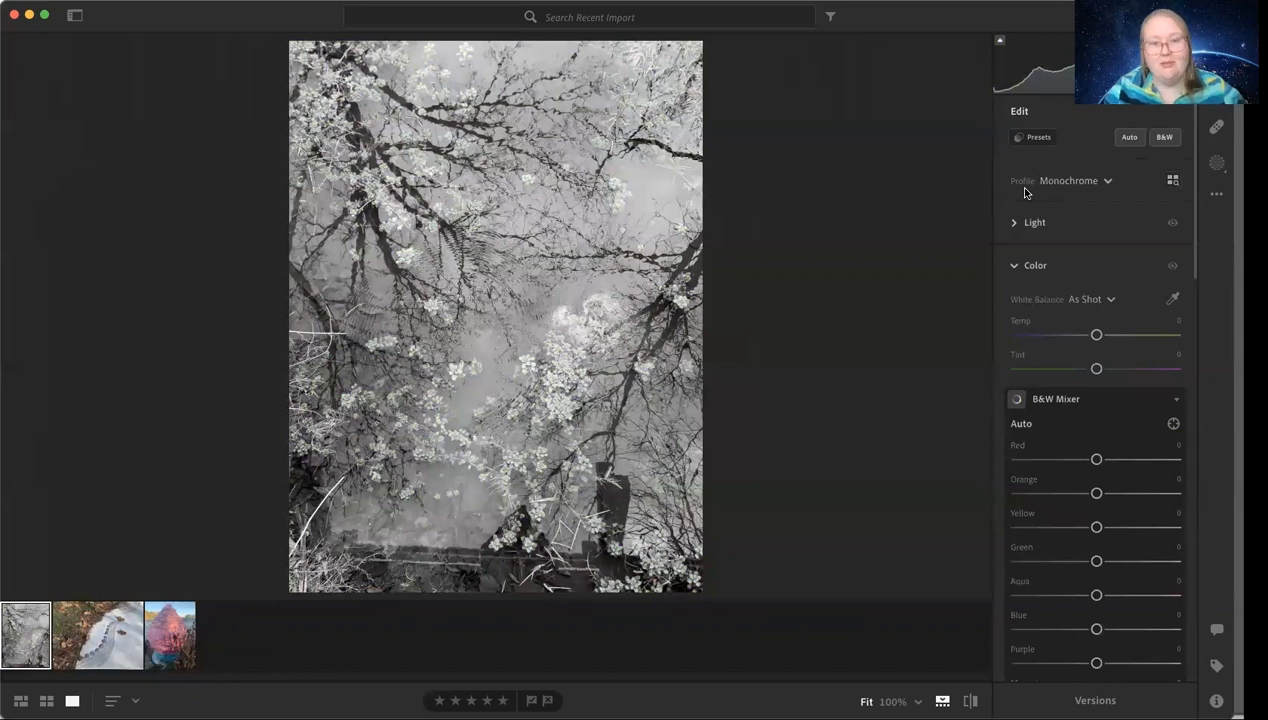
{"action": "key", "text": "super+z"}
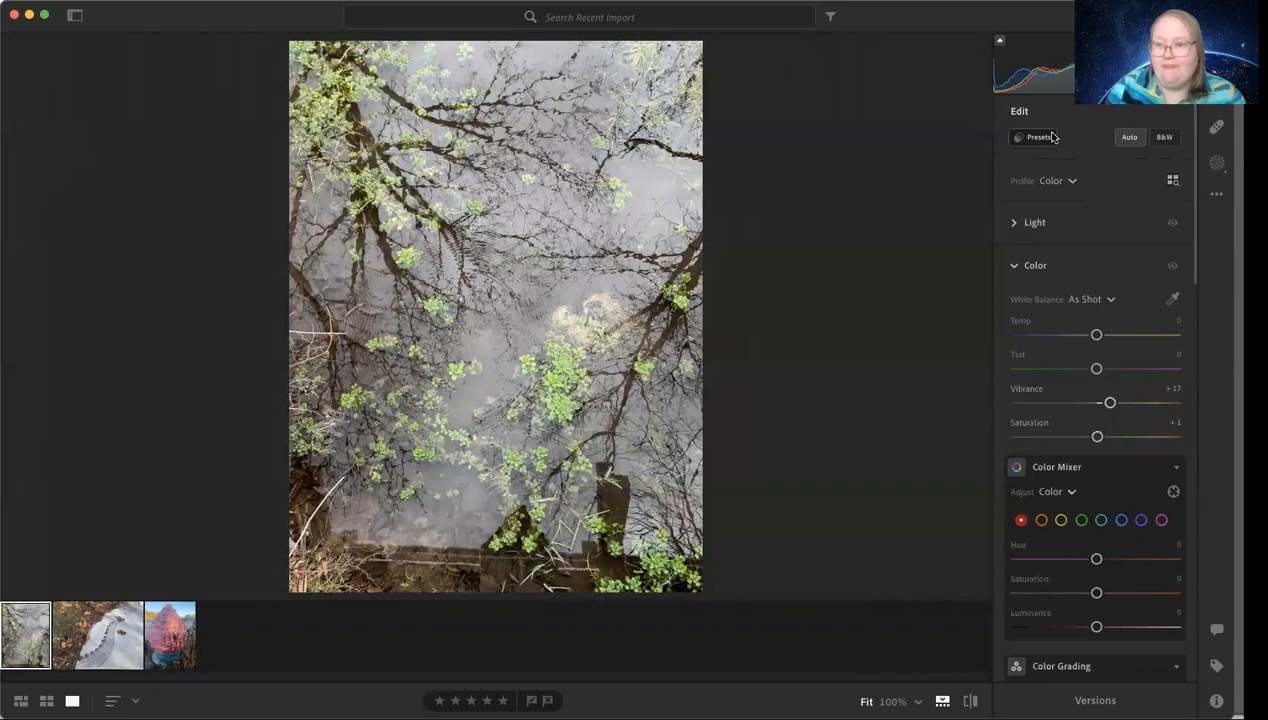
- Preview the recommended presets from the All category on the pond photo
{"action": "left_click", "coordinate": [1030, 141]}
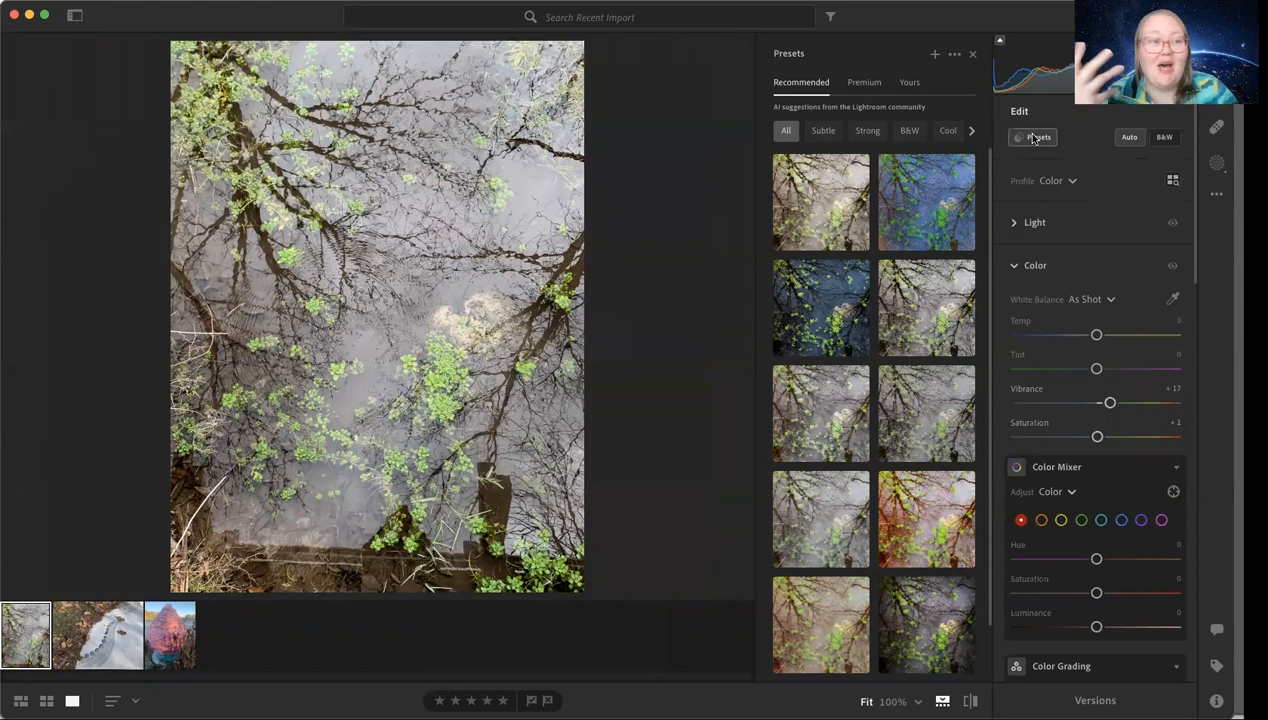
{"action": "left_click", "coordinate": [840, 295]}
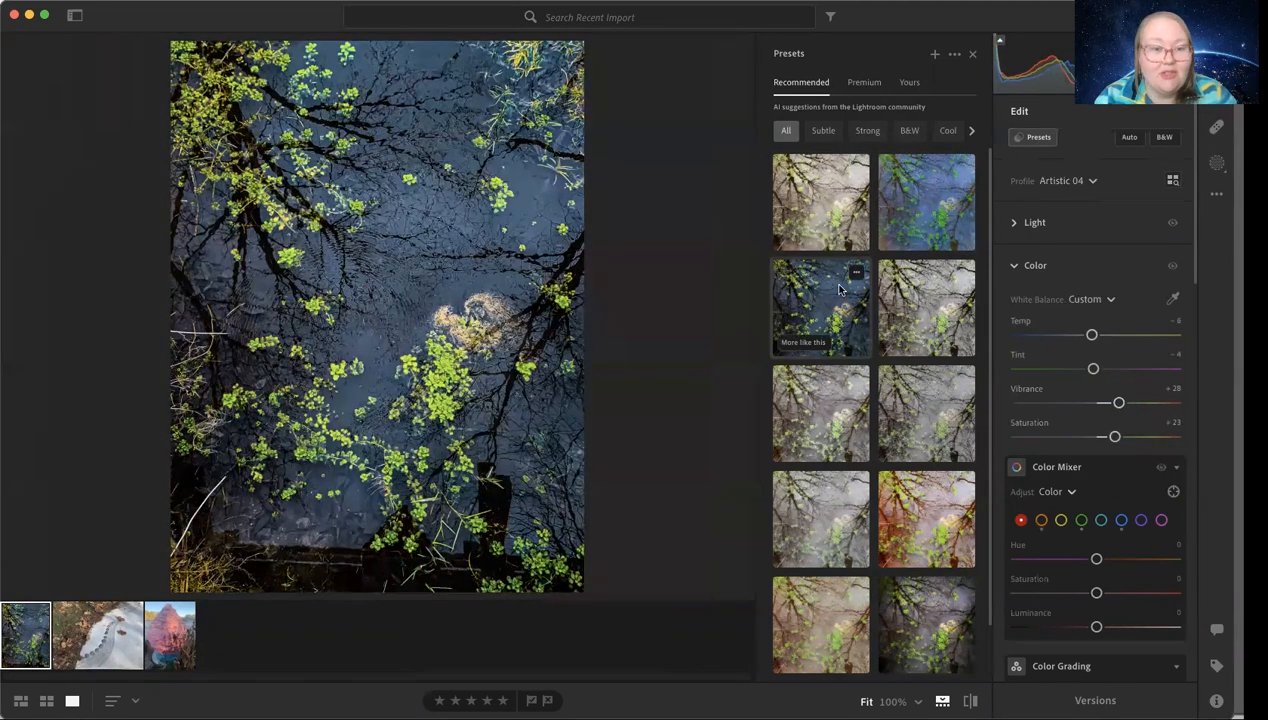
{"action": "left_click", "coordinate": [840, 193]}
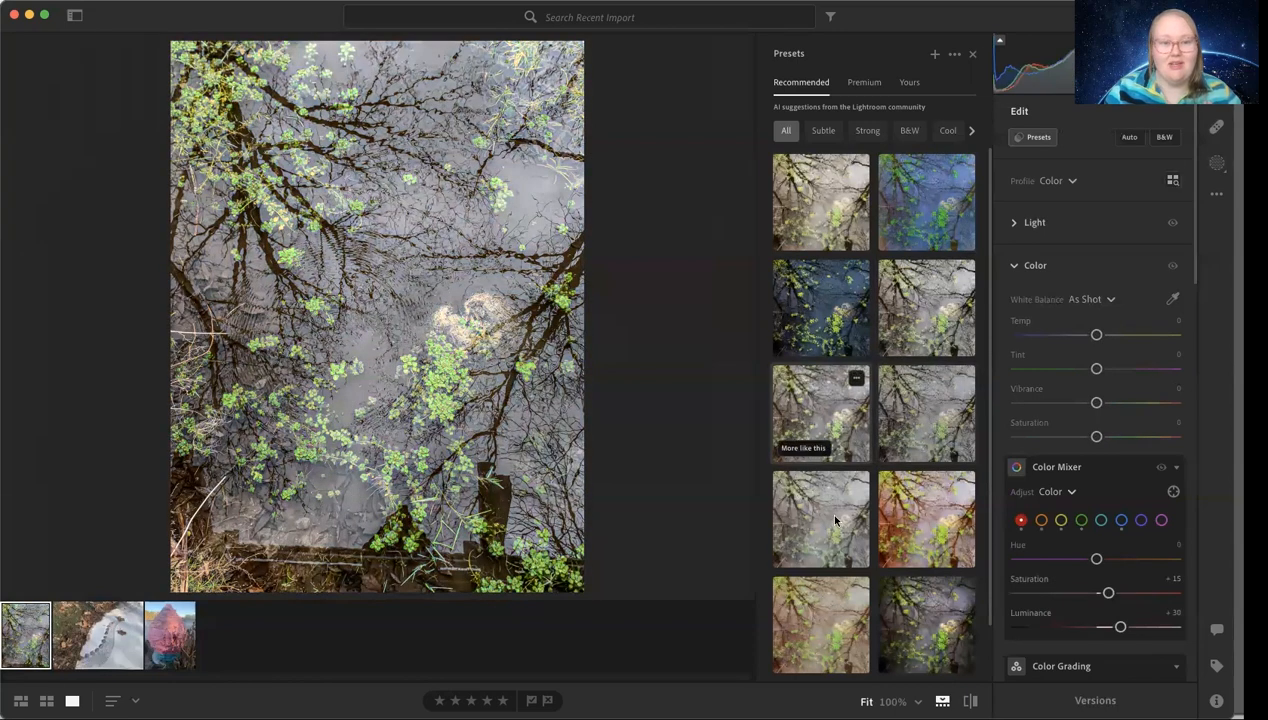
{"action": "scroll", "coordinate": [825, 530], "scroll_direction": "down", "scroll_amount": 1}
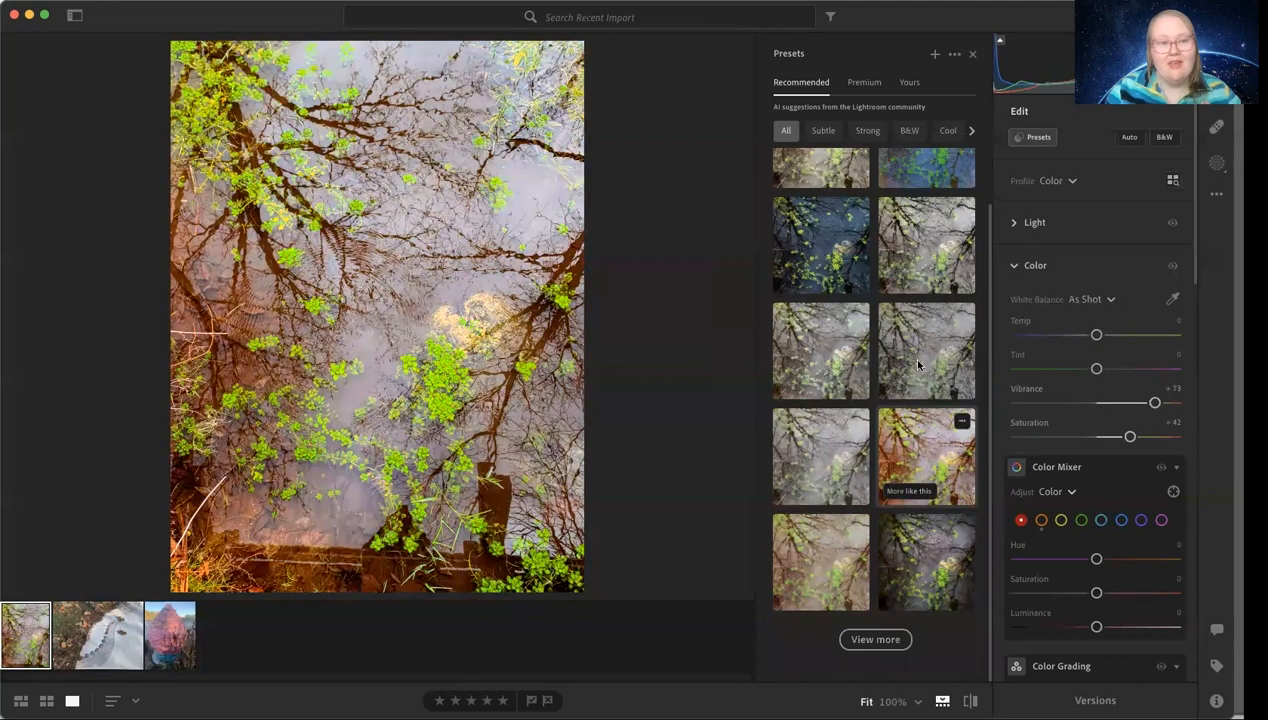
{"action": "scroll", "coordinate": [886, 300], "scroll_direction": "up", "scroll_amount": 2}
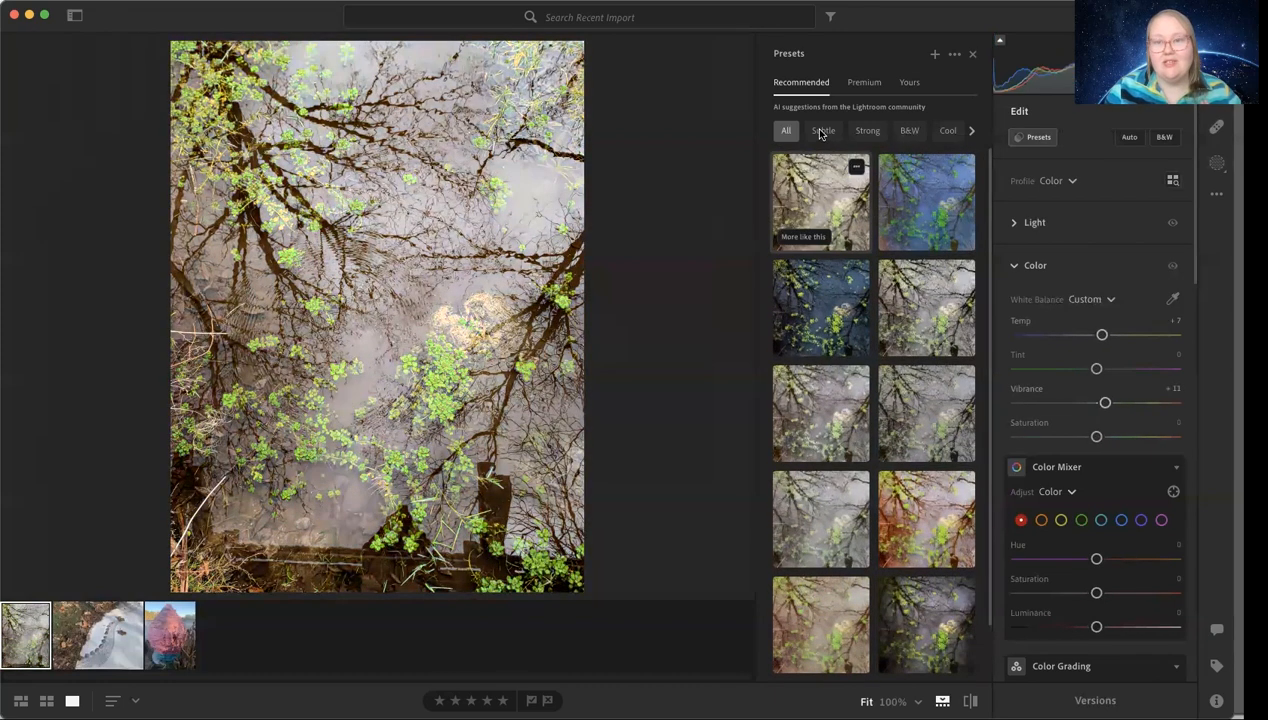
- Browse the Subtle and Strong recommended presets, return to all presets and close the preset browser
{"action": "left_click", "coordinate": [820, 132]}
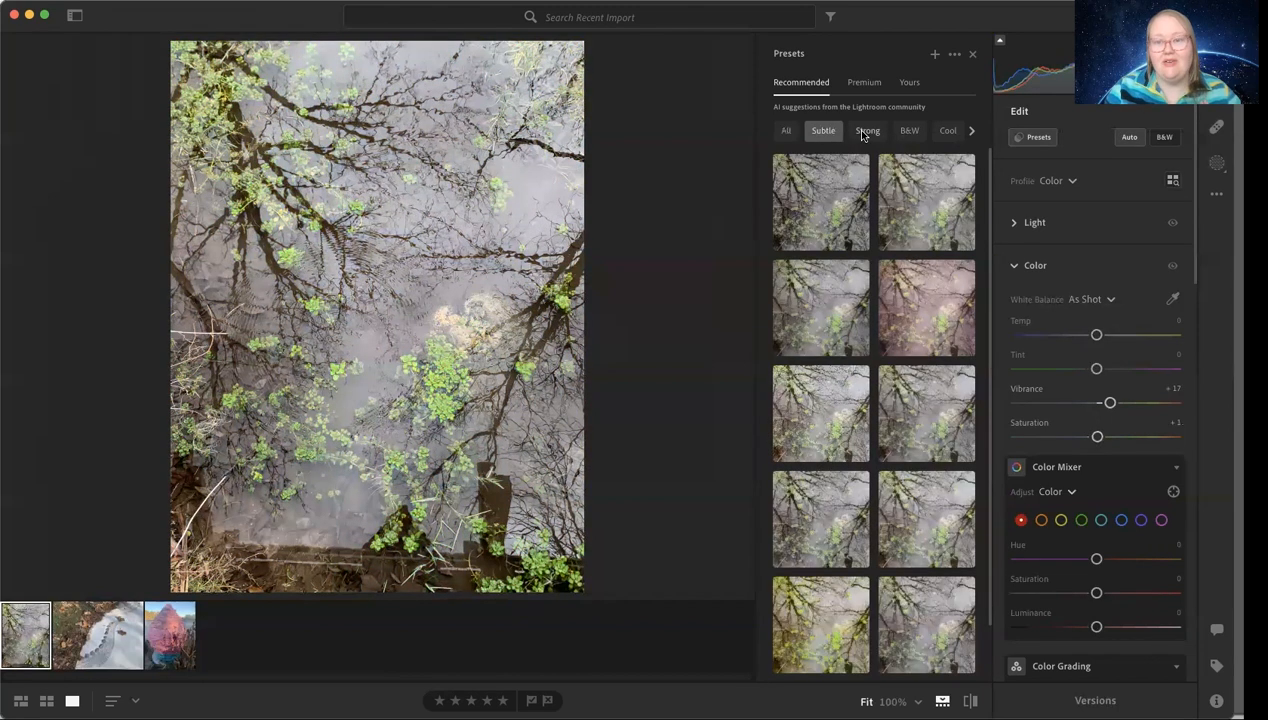
{"action": "left_click", "coordinate": [864, 132]}
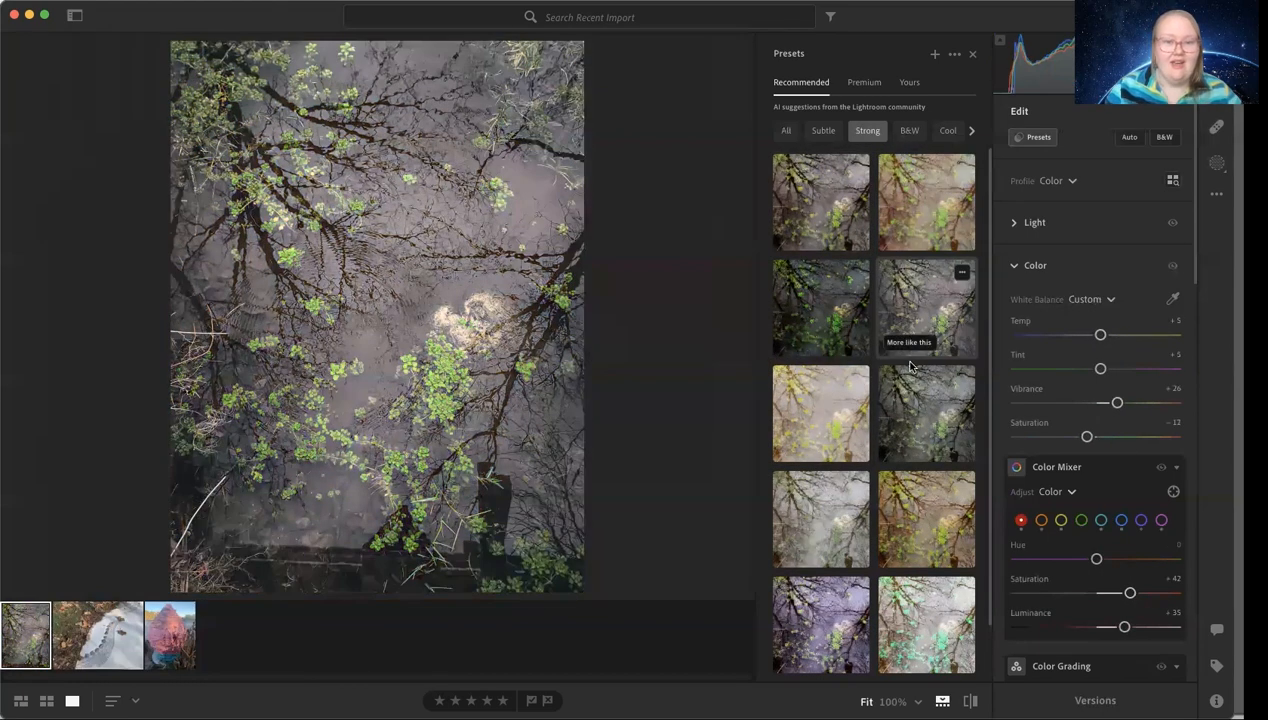
{"action": "scroll", "coordinate": [815, 600], "scroll_direction": "down", "scroll_amount": 2}
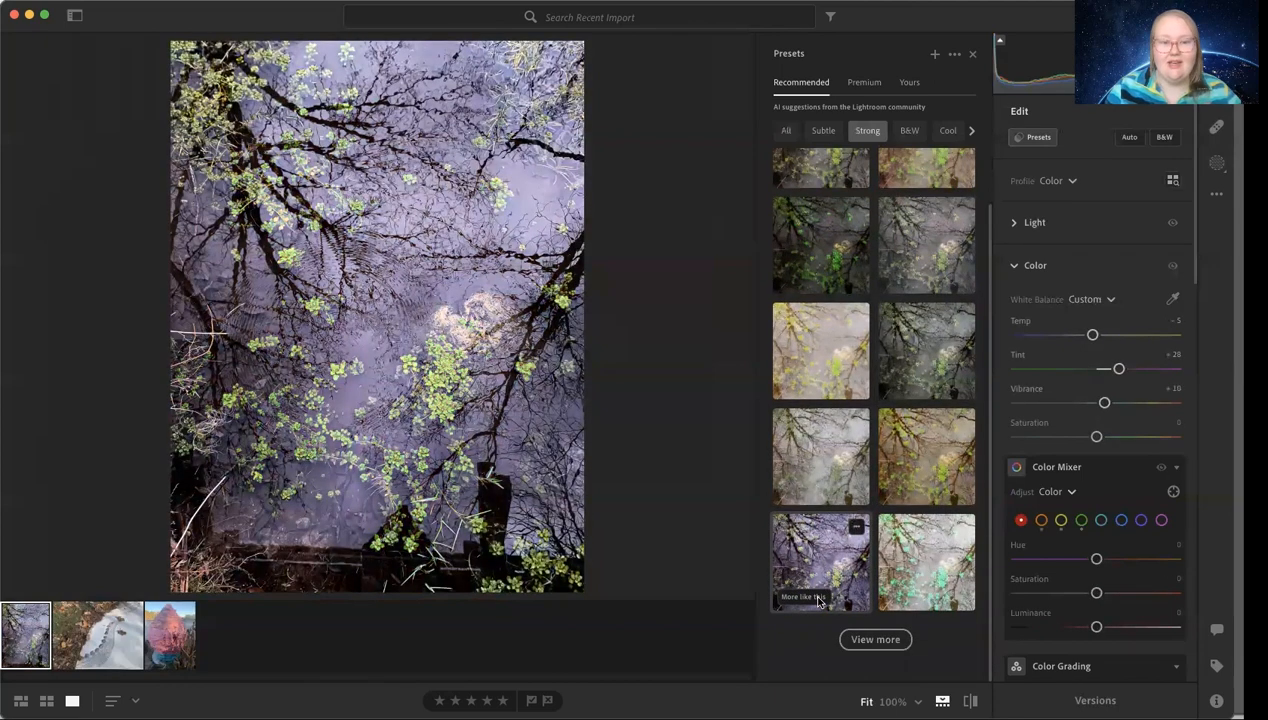
{"action": "scroll", "coordinate": [850, 446], "scroll_direction": "up", "scroll_amount": 2}
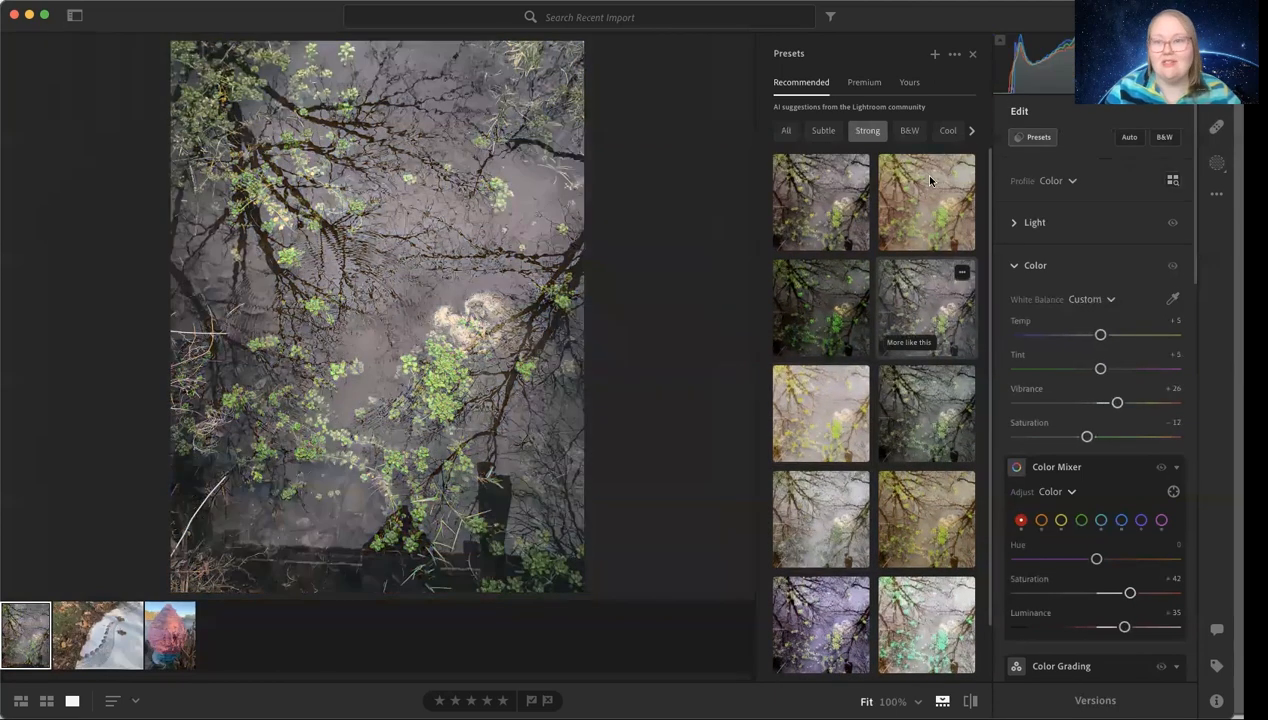
{"action": "left_click", "coordinate": [785, 130]}
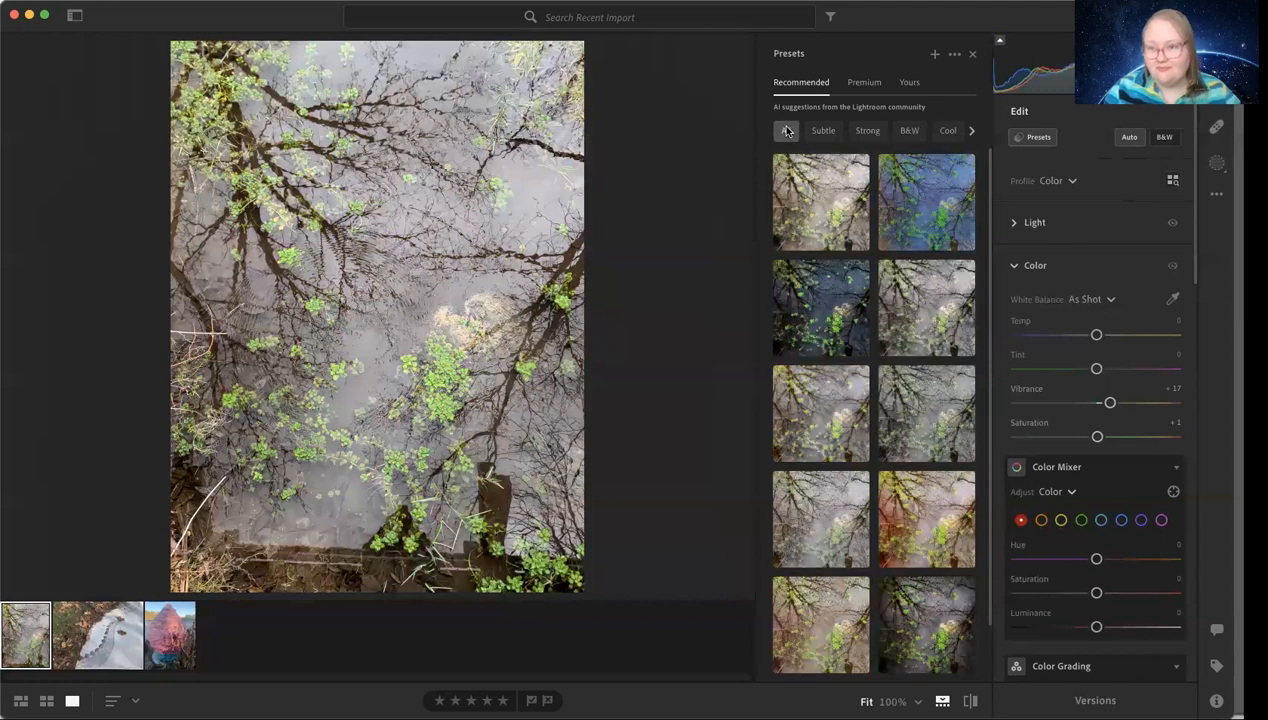
{"action": "left_click", "coordinate": [974, 56]}
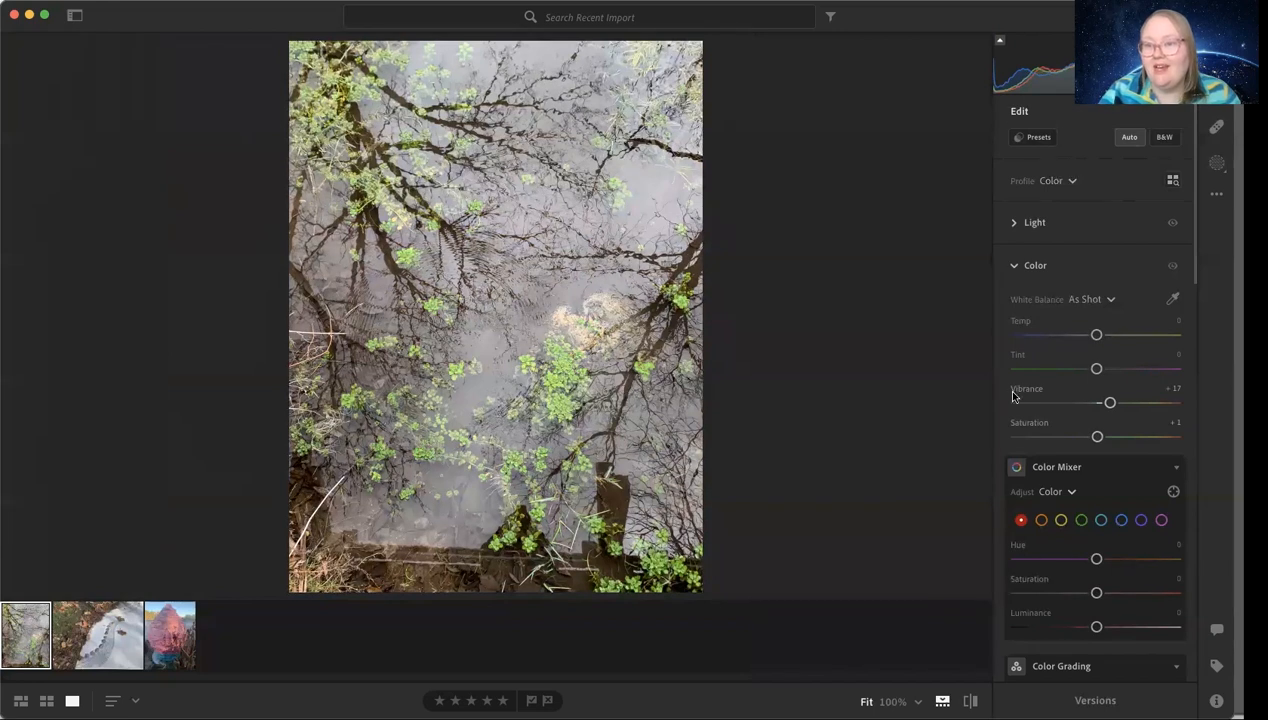
- Examine the available edit settings, from color through optics and geometry, and the profile choices
{"action": "scroll", "coordinate": [1076, 205], "scroll_direction": "down", "scroll_amount": 10}
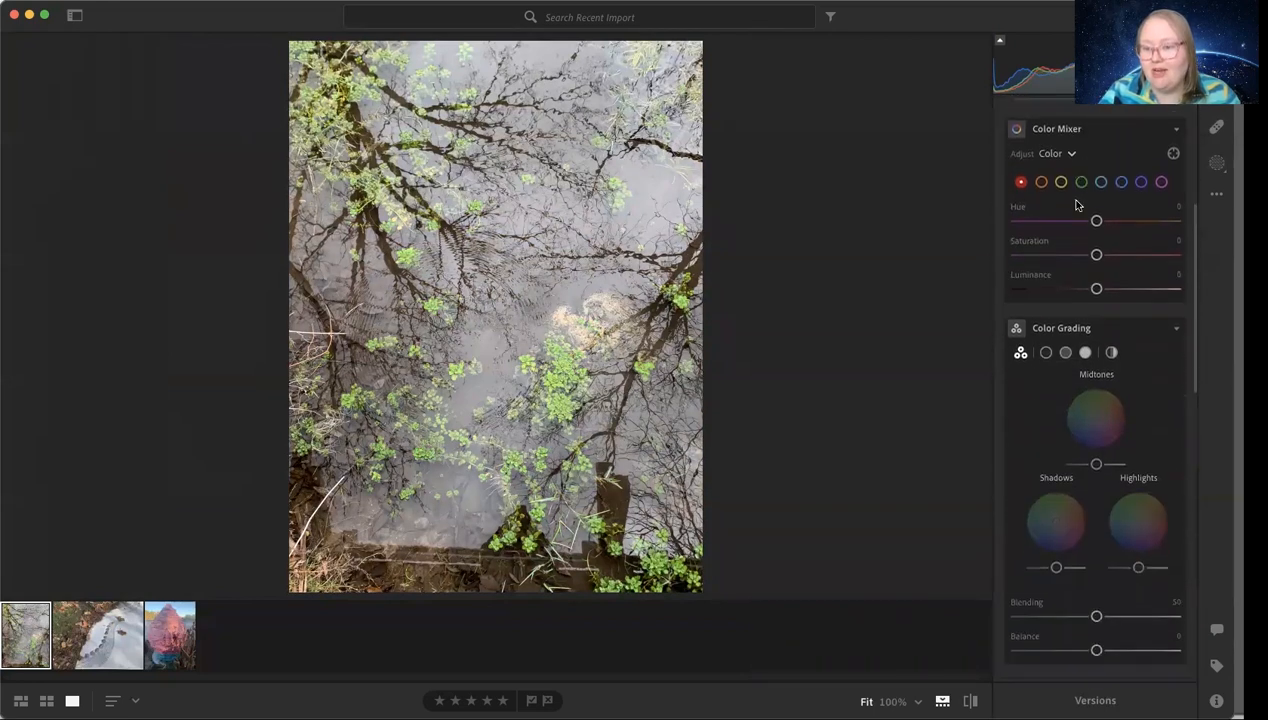
{"action": "scroll", "coordinate": [1076, 205], "scroll_direction": "down", "scroll_amount": 6}
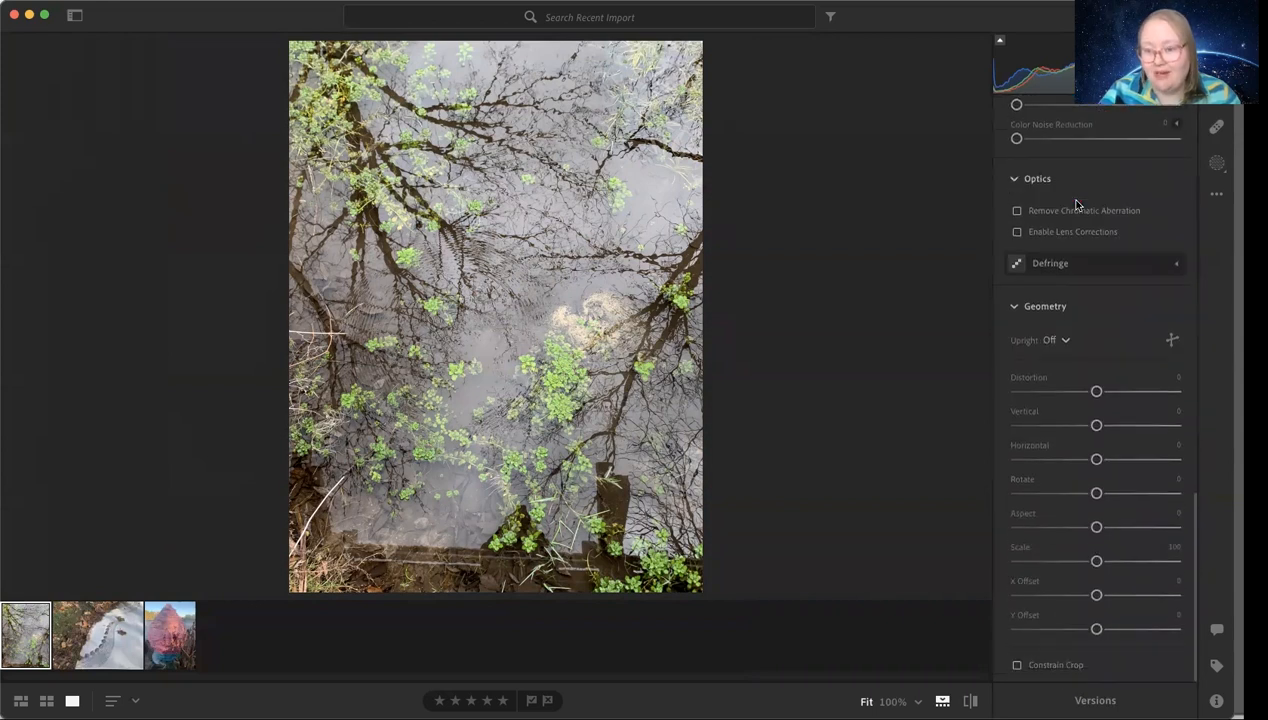
{"action": "scroll", "coordinate": [1076, 205], "scroll_direction": "up", "scroll_amount": 15}
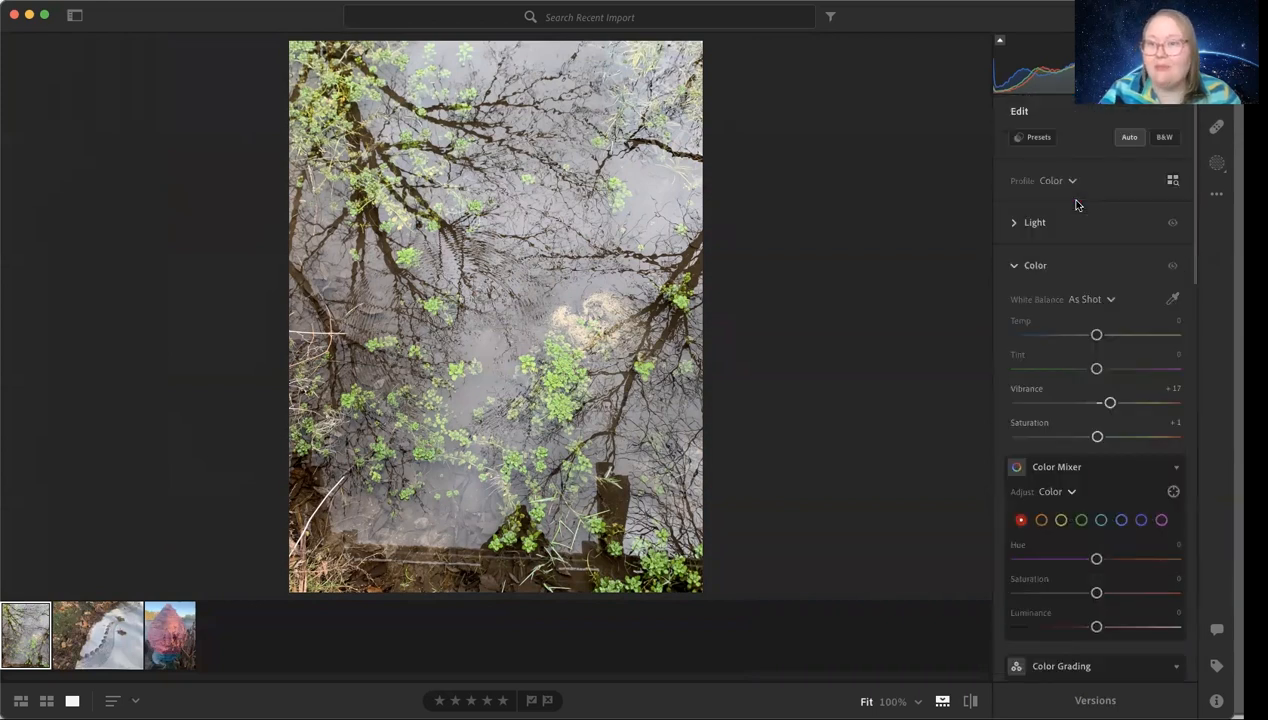
{"action": "left_click", "coordinate": [1058, 181]}
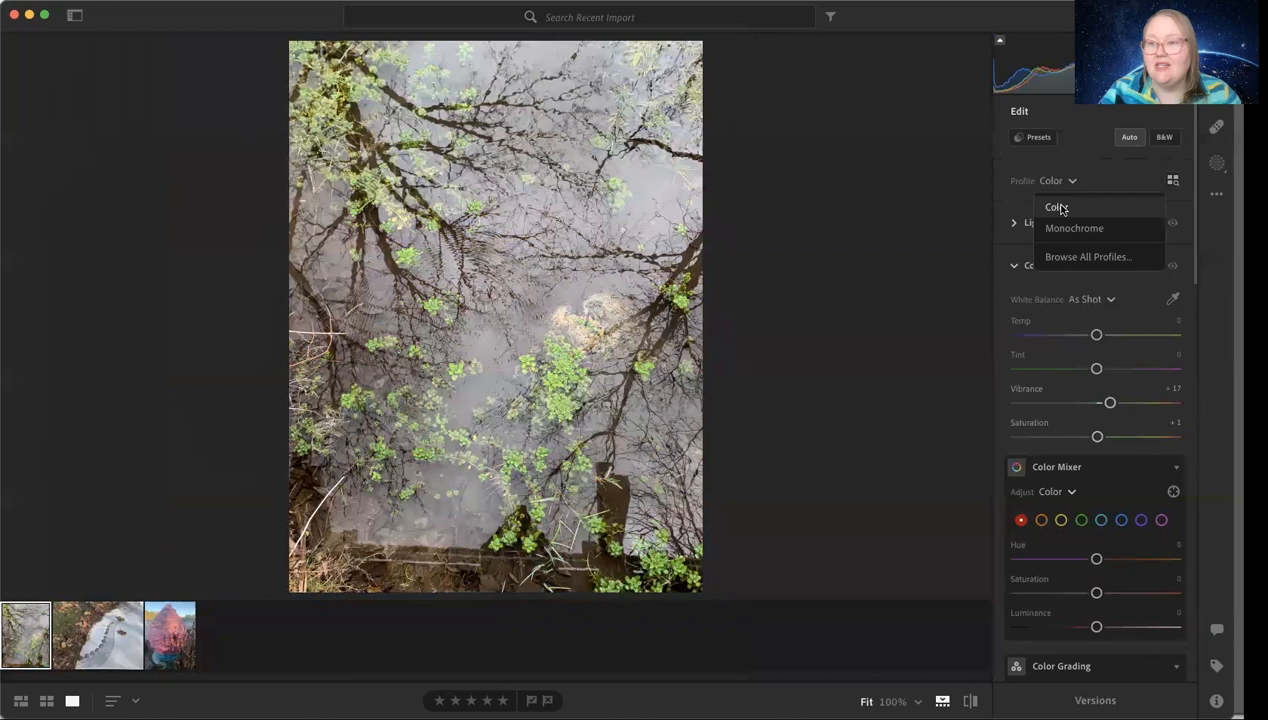
{"action": "left_click", "coordinate": [1071, 184]}
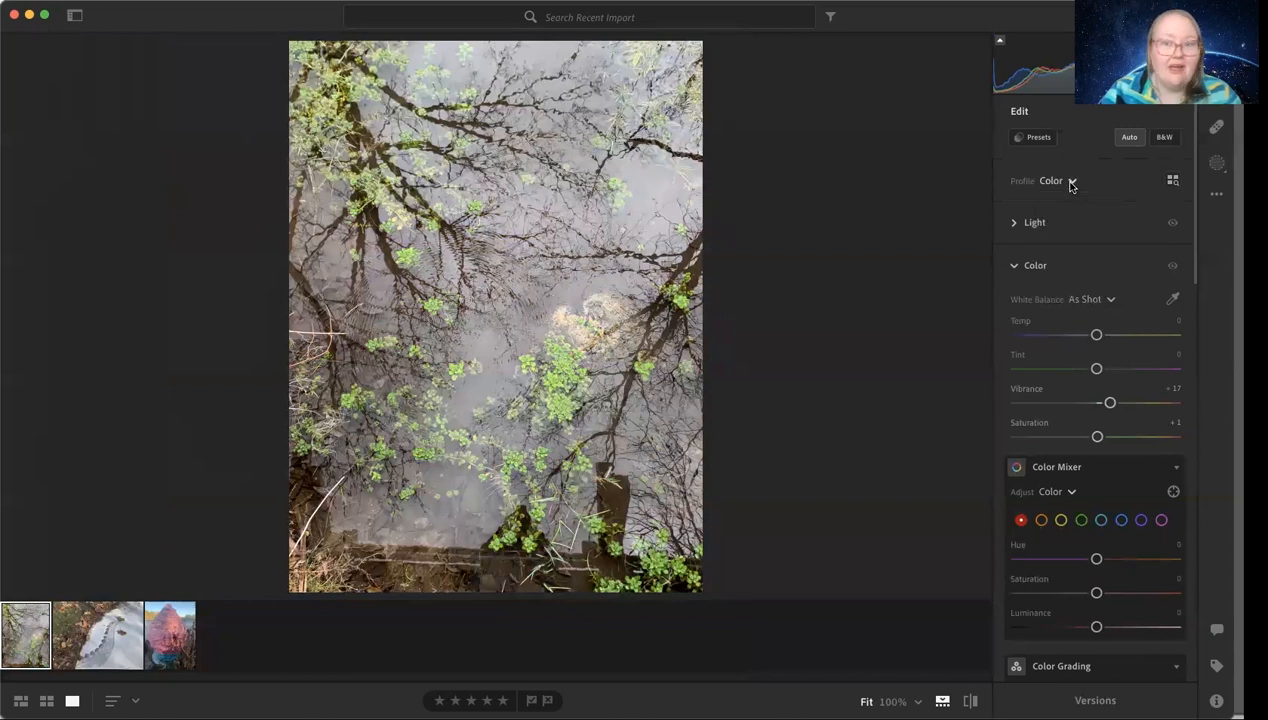
- Expand the Light adjustments, flip through the other two imported photos and return to the pond photo
{"action": "left_click", "coordinate": [1013, 226]}
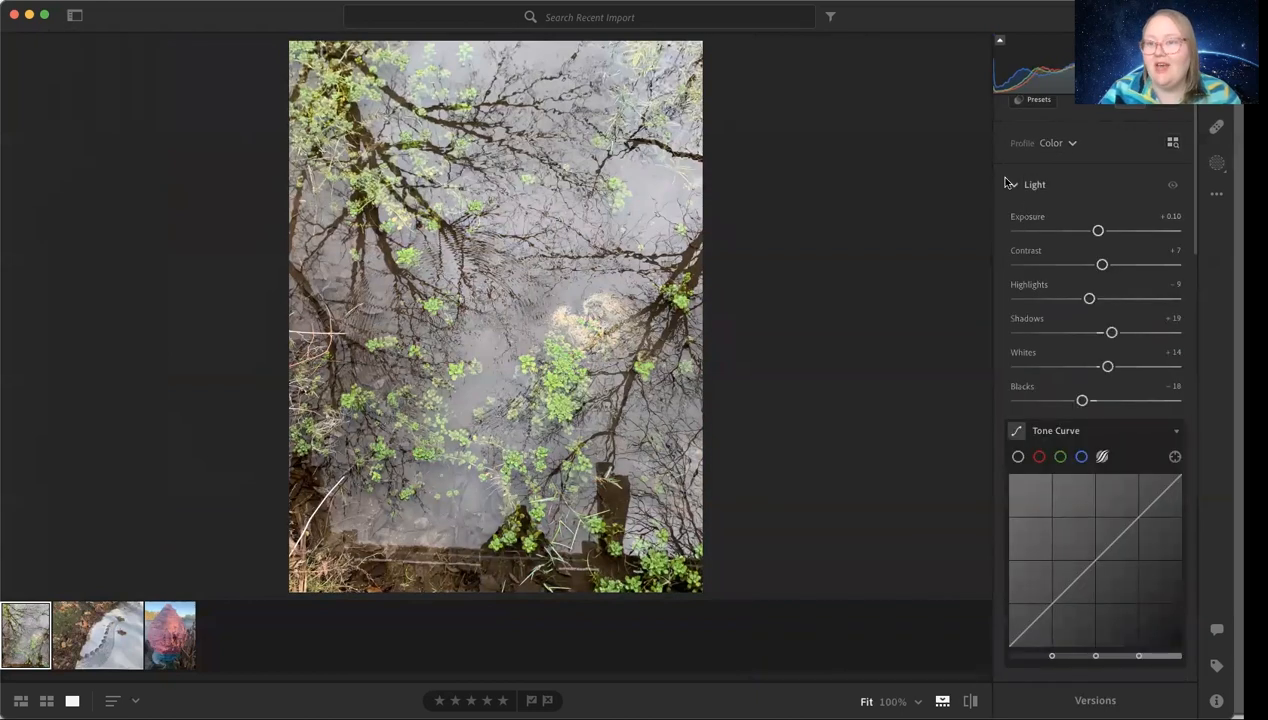
{"action": "key", "text": "Right"}
{"action": "key", "text": "Right"}
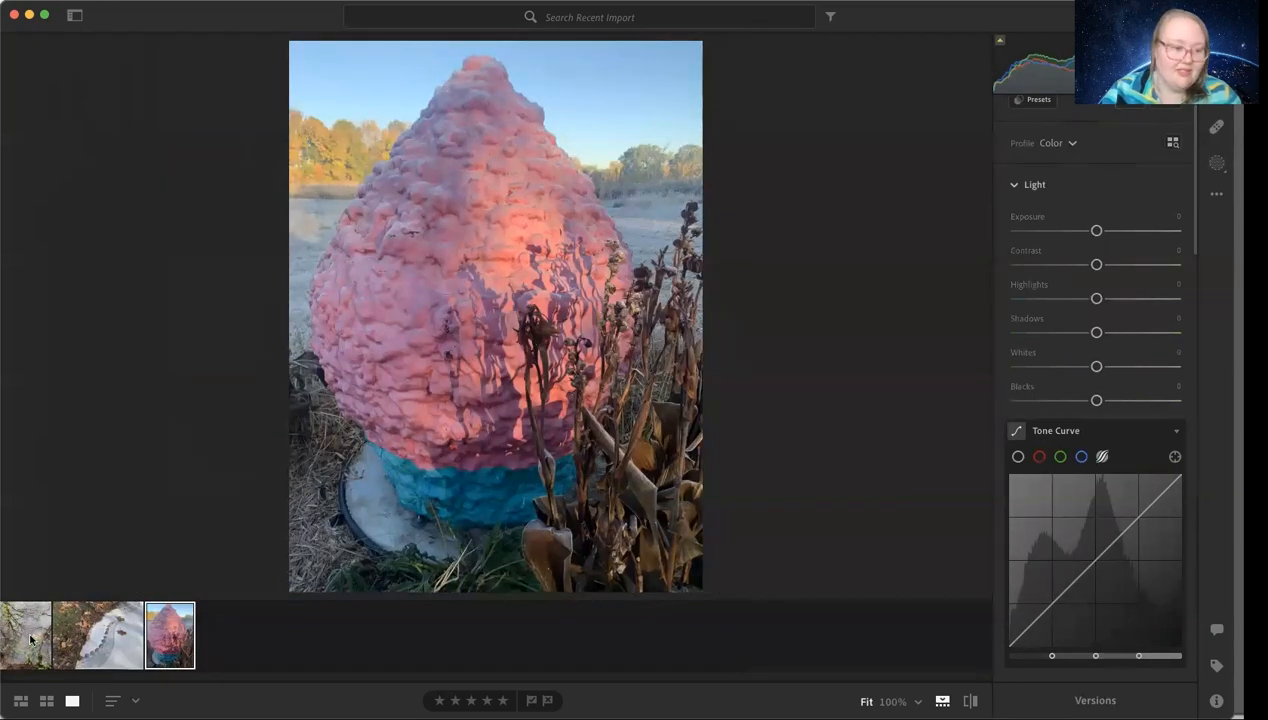
{"action": "key", "text": "Left"}
{"action": "key", "text": "Left"}
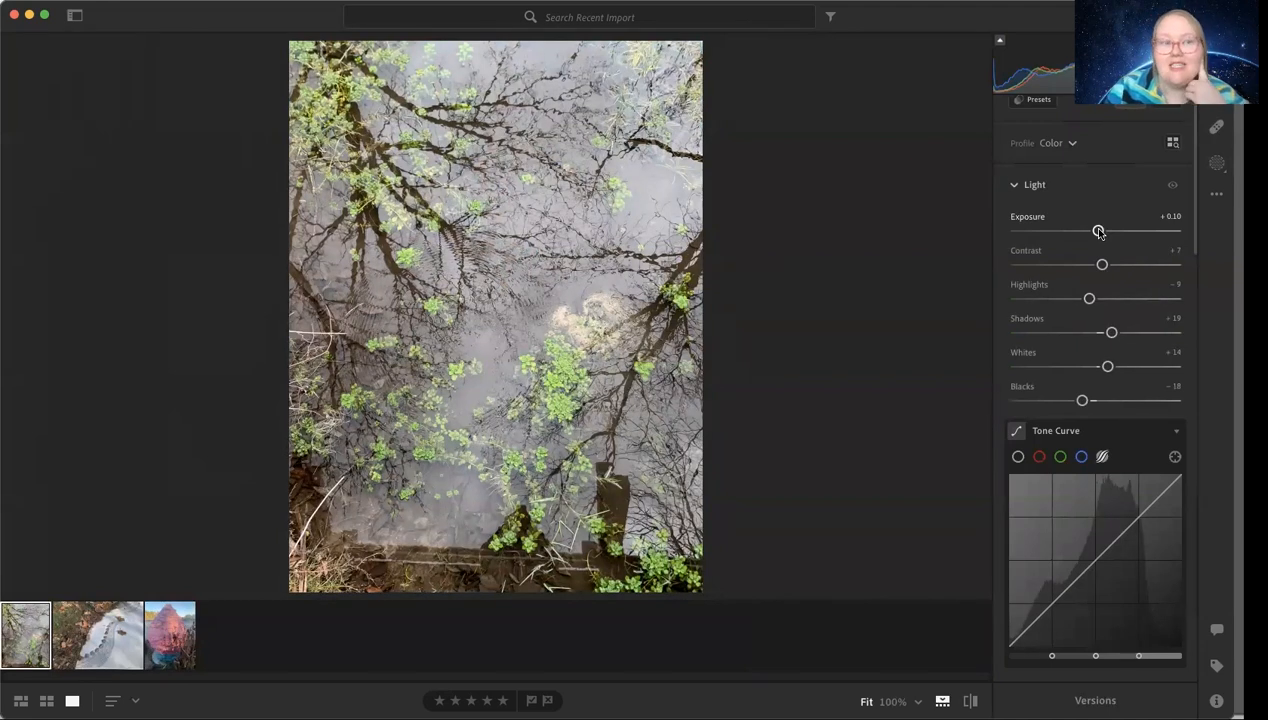
- Set the pond photo's exposure to +0.17 and its contrast to +52
{"action": "mouse_move", "coordinate": [1099, 231]}
{"action": "left_mouse_down"}
{"action": "mouse_move", "coordinate": [1118, 233]}
{"action": "mouse_move", "coordinate": [1085, 232]}
{"action": "mouse_move", "coordinate": [1100, 239]}
{"action": "left_mouse_up"}
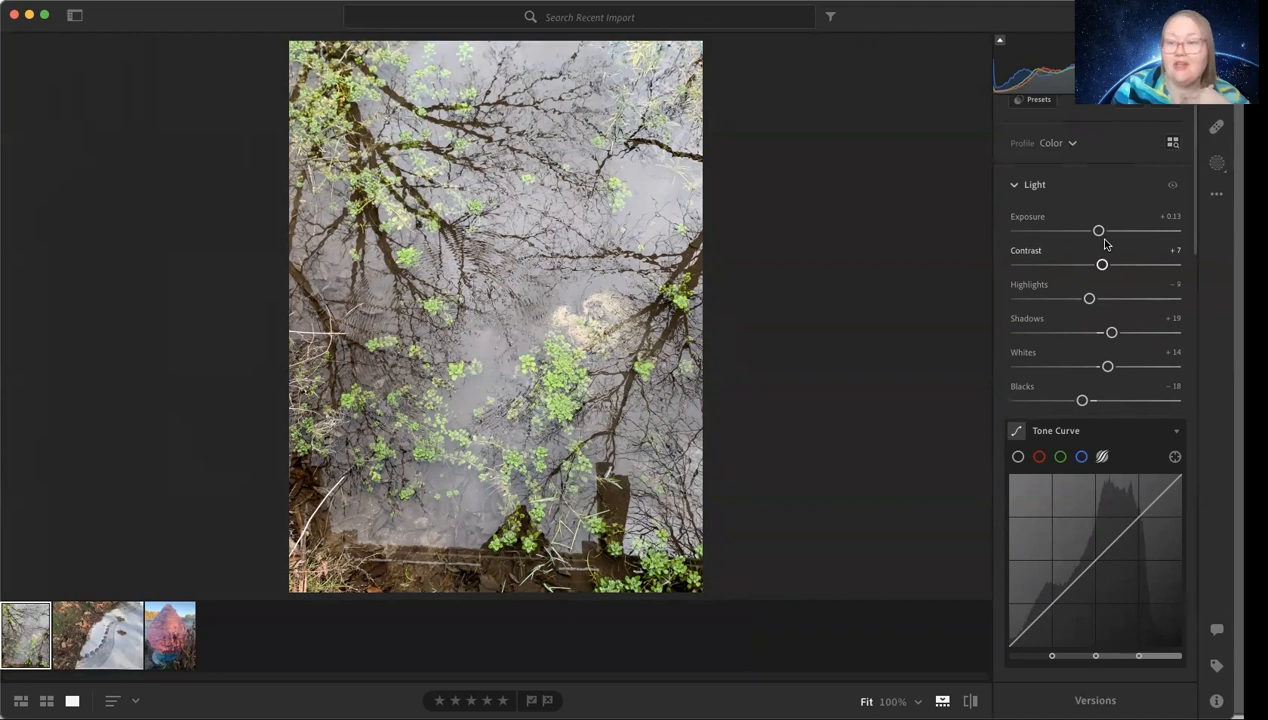
{"action": "mouse_move", "coordinate": [1102, 235]}
{"action": "left_mouse_down"}
{"action": "mouse_move", "coordinate": [1156, 234]}
{"action": "mouse_move", "coordinate": [1027, 220]}
{"action": "mouse_move", "coordinate": [1110, 228]}
{"action": "mouse_move", "coordinate": [1100, 230]}
{"action": "left_mouse_up"}
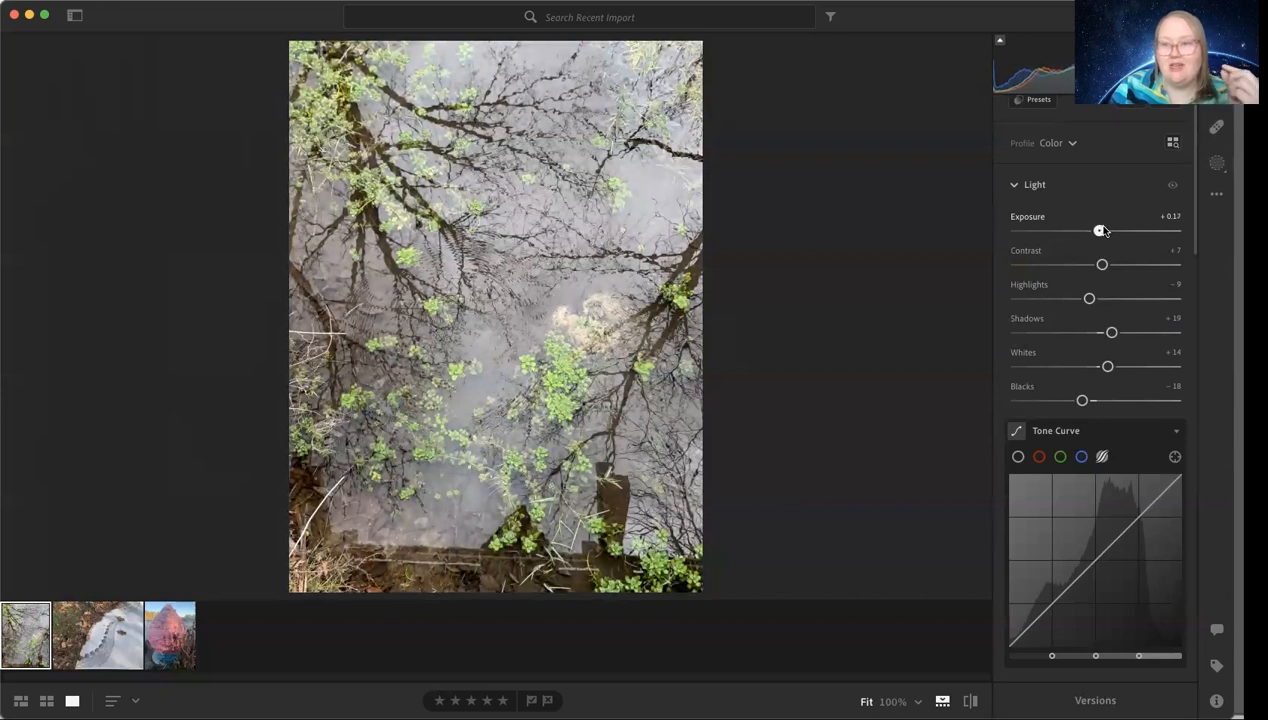
{"action": "mouse_move", "coordinate": [1104, 267]}
{"action": "left_mouse_down"}
{"action": "mouse_move", "coordinate": [1184, 274]}
{"action": "mouse_move", "coordinate": [1020, 270]}
{"action": "mouse_move", "coordinate": [1122, 276]}
{"action": "left_mouse_up"}
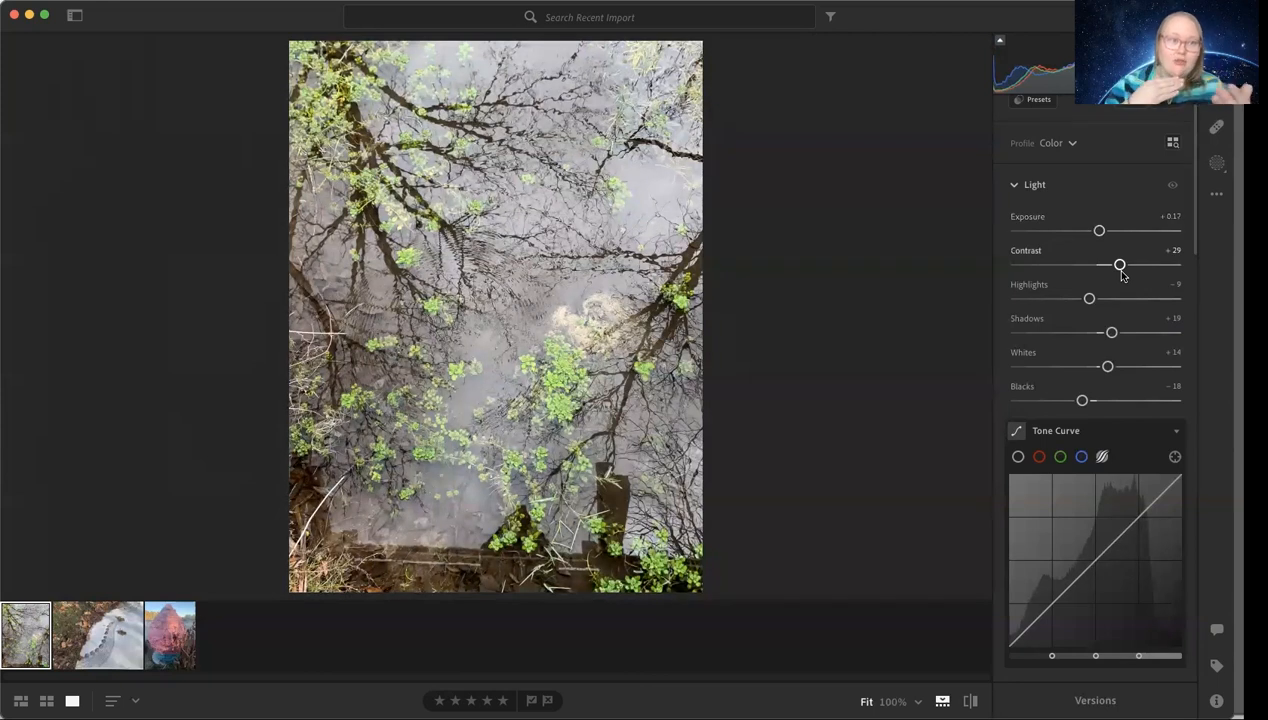
{"action": "left_click_drag", "start_coordinate": [1122, 274], "coordinate": [1137, 267]}
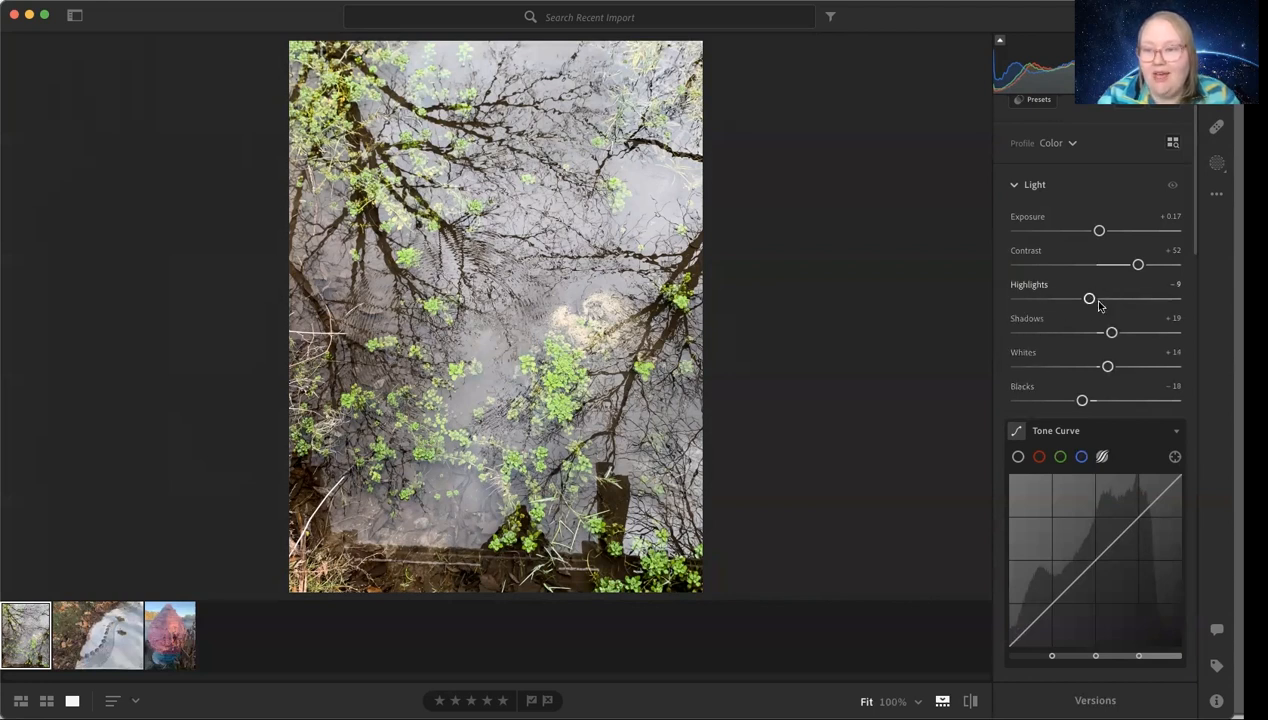
- Set the pond photo's highlights to +25, shadows to +28, whites to -71 and blacks to -83
{"action": "left_click_drag", "start_coordinate": [1090, 300], "coordinate": [990, 298]}
{"action": "left_click_drag", "start_coordinate": [1131, 318], "coordinate": [1005, 356]}
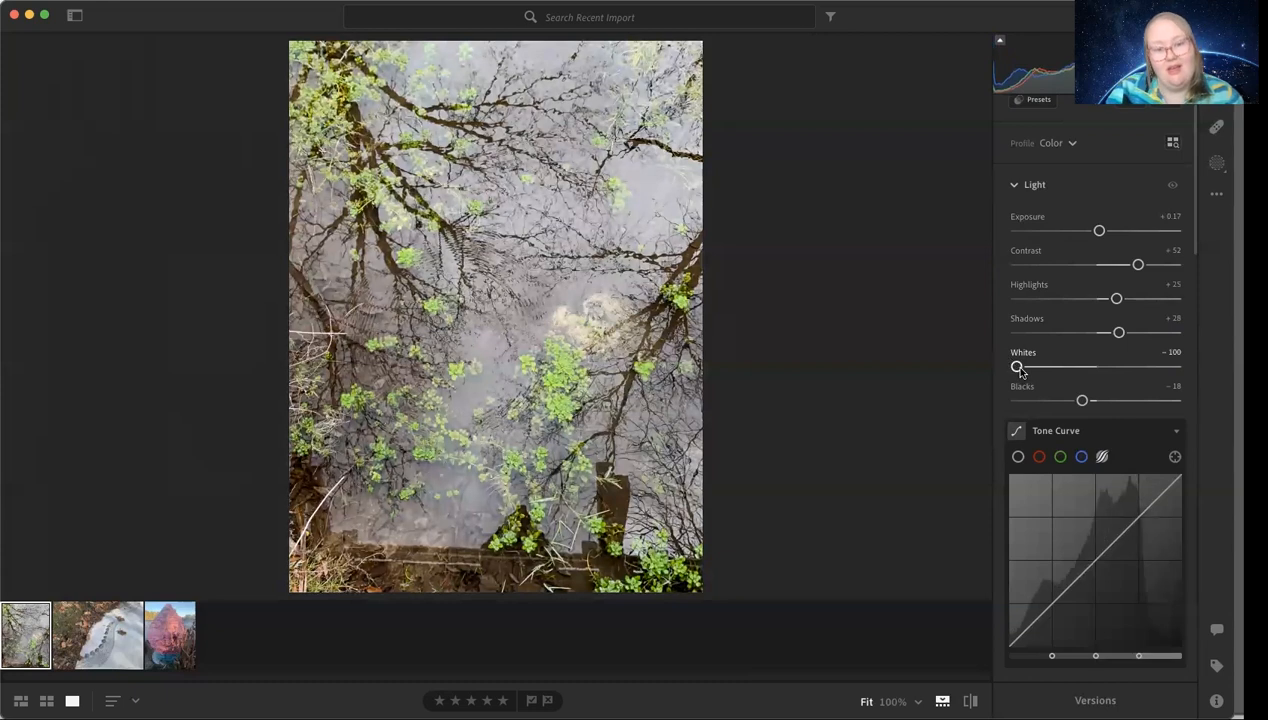
{"action": "mouse_move", "coordinate": [1019, 368]}
{"action": "left_mouse_down"}
{"action": "mouse_move", "coordinate": [1078, 368]}
{"action": "mouse_move", "coordinate": [1005, 367]}
{"action": "left_mouse_up"}
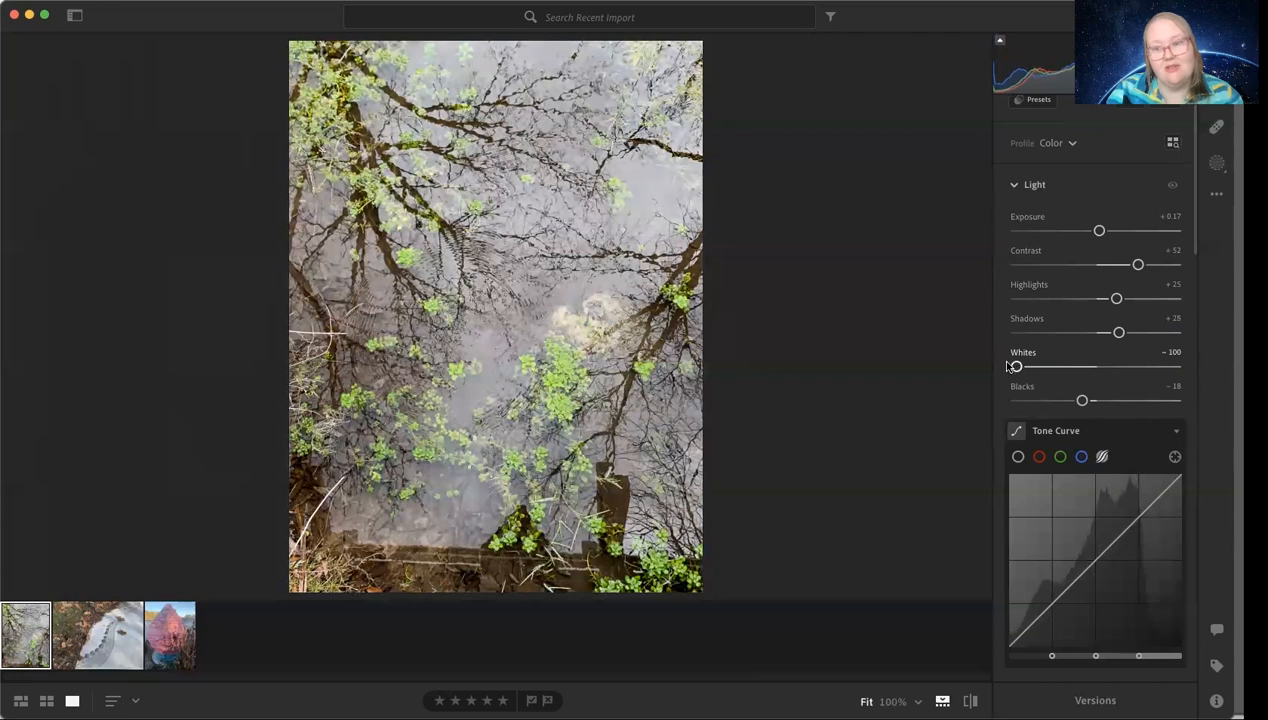
{"action": "left_click", "coordinate": [1035, 369]}
{"action": "left_click_drag", "start_coordinate": [1083, 401], "coordinate": [978, 373]}
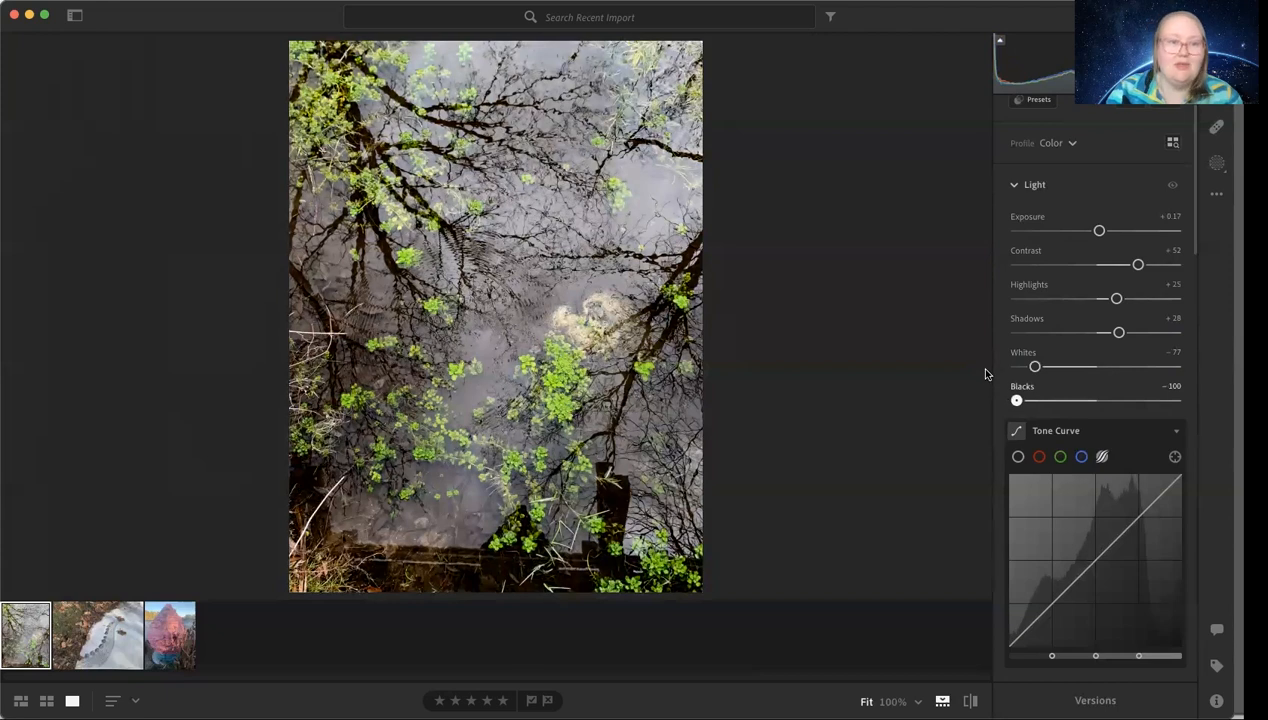
{"action": "left_click_drag", "start_coordinate": [1034, 366], "coordinate": [1029, 402]}
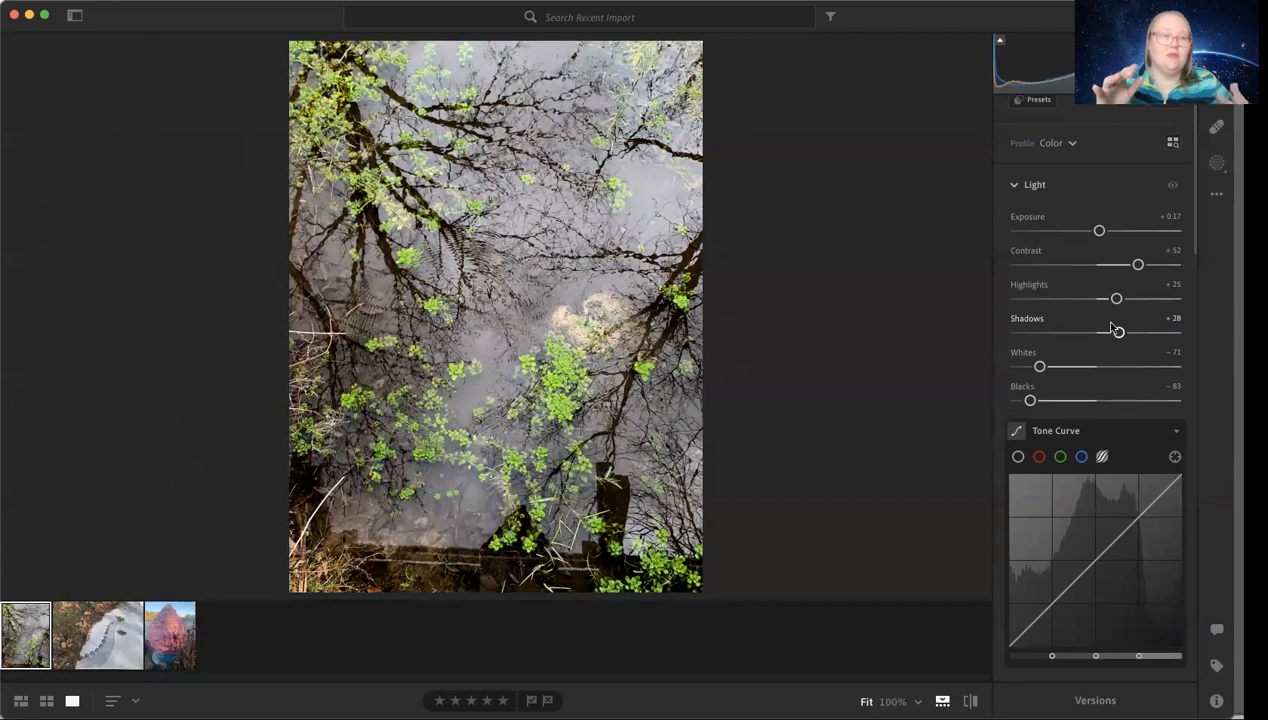
- Examine the tone curve's overall, red, green and blue point curve channels
{"action": "scroll", "coordinate": [1145, 360], "scroll_direction": "down", "scroll_amount": 5}
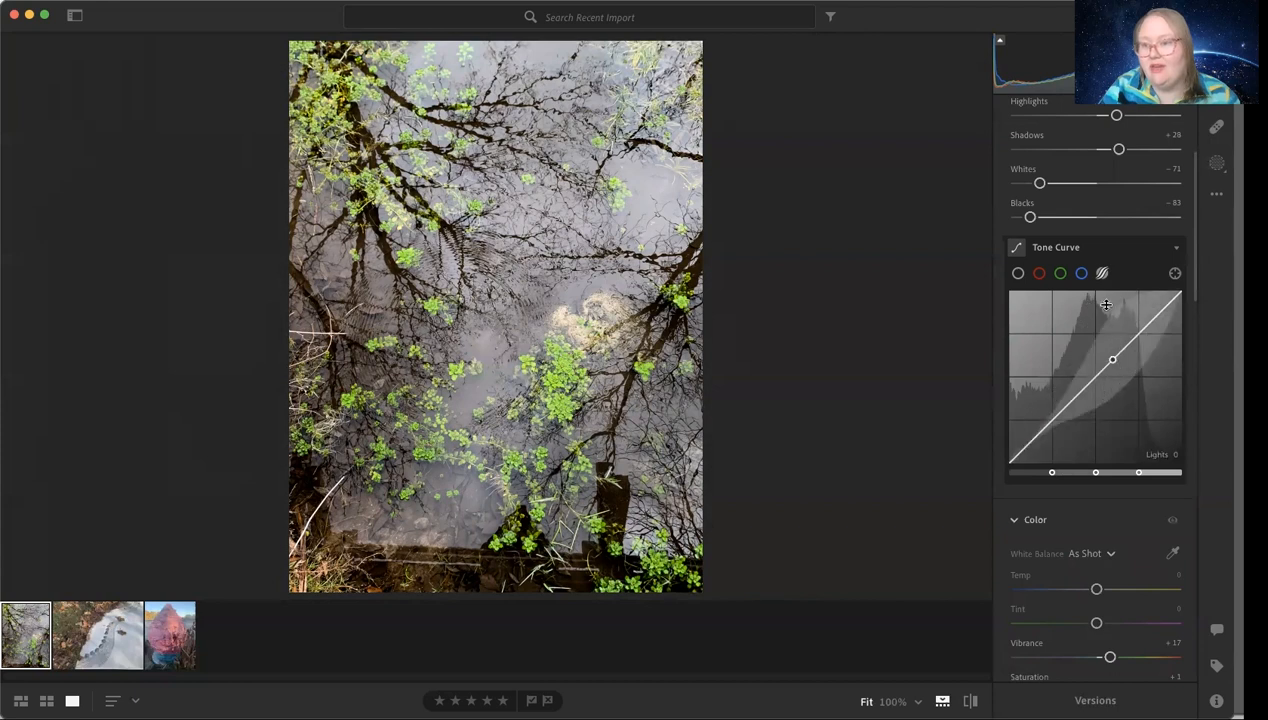
{"action": "left_click", "coordinate": [1080, 276]}
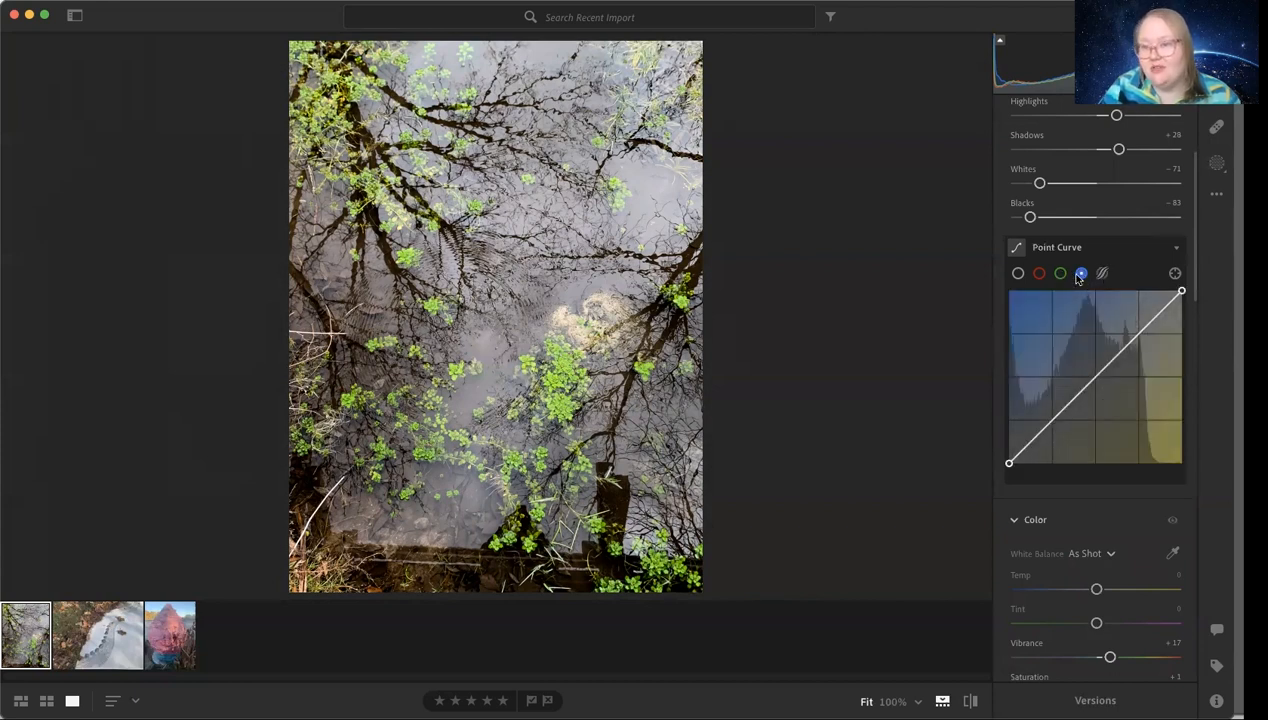
{"action": "left_click", "coordinate": [1061, 275]}
{"action": "left_click", "coordinate": [1040, 274]}
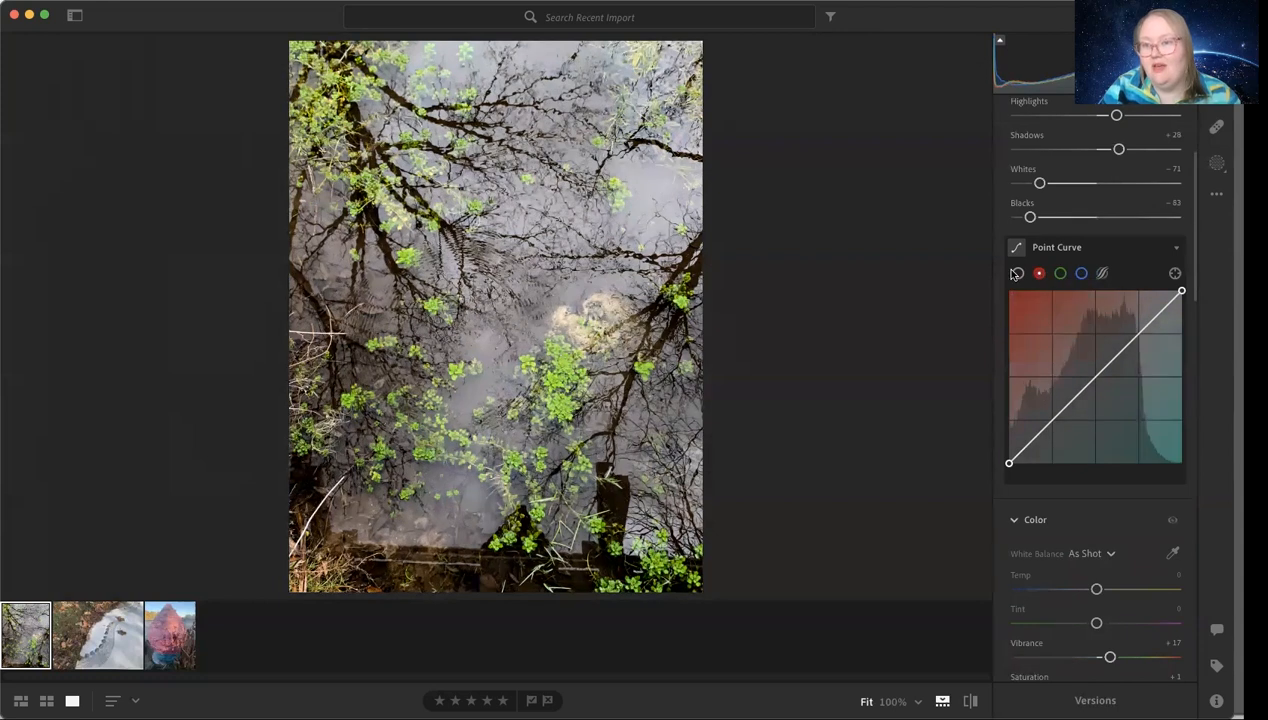
{"action": "left_click", "coordinate": [1017, 274]}
{"action": "left_click", "coordinate": [1039, 274]}
{"action": "left_click", "coordinate": [1060, 274]}
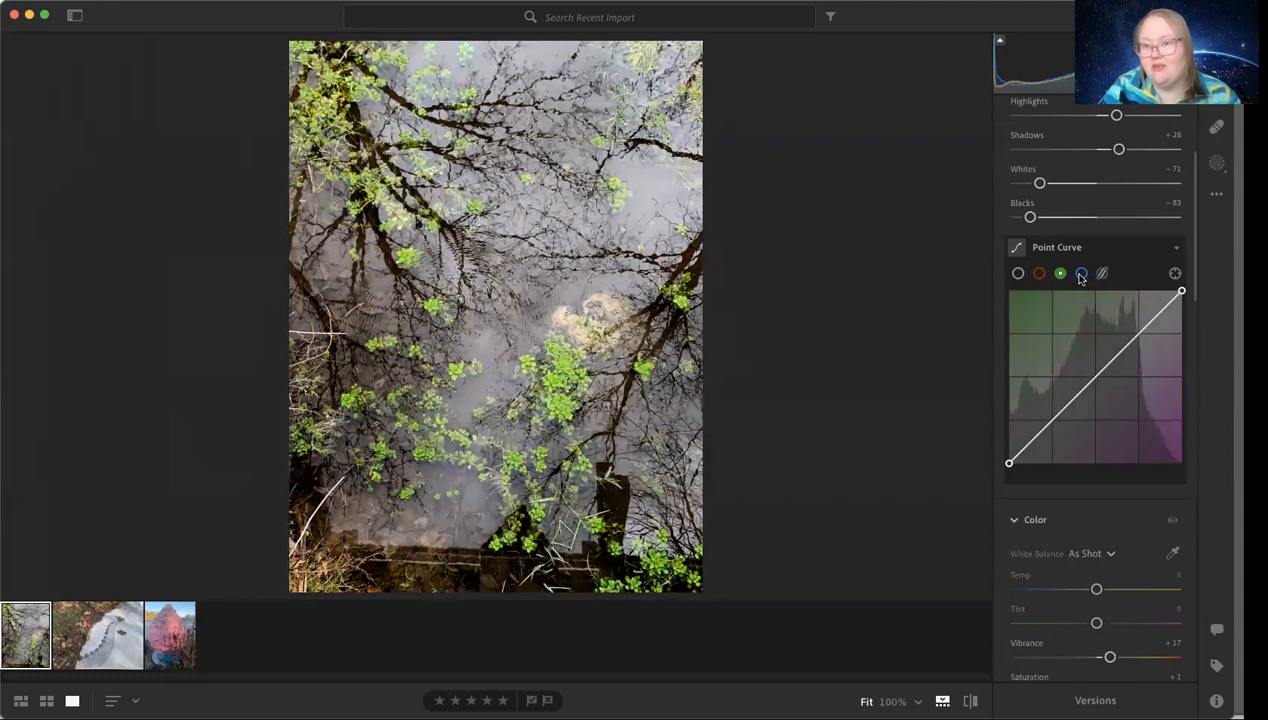
{"action": "left_click", "coordinate": [1083, 275]}
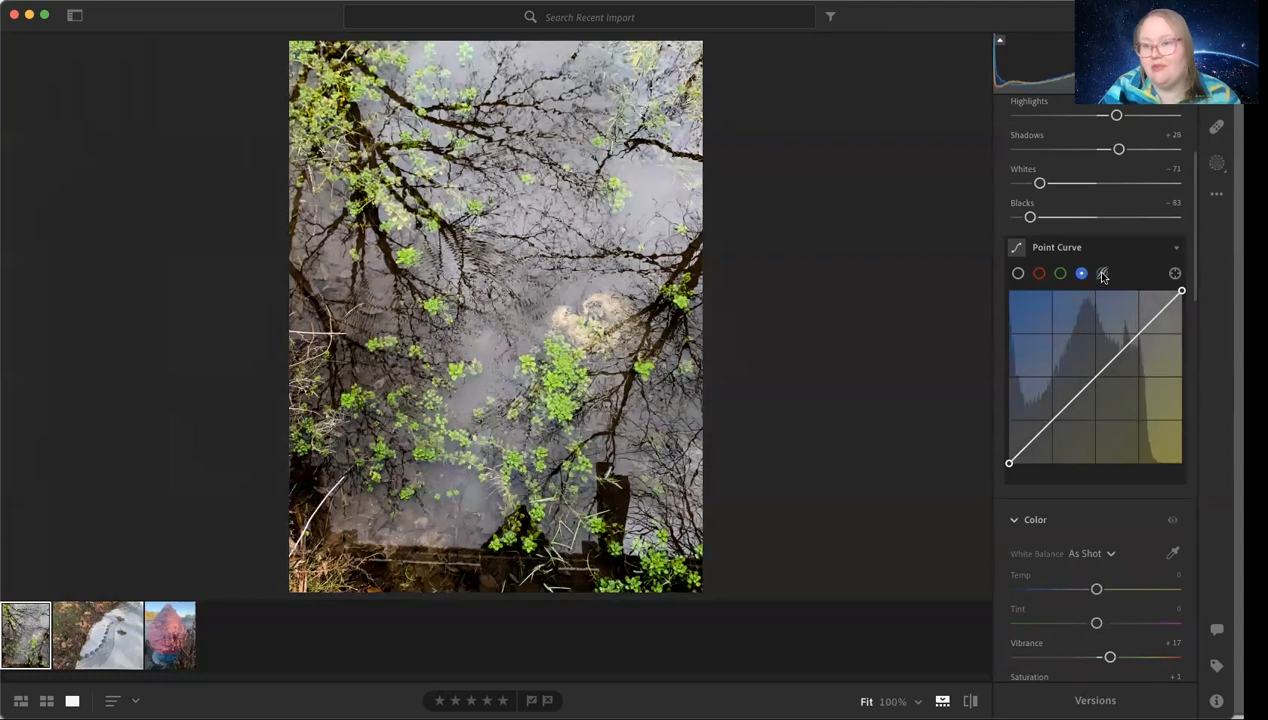
- Add a control point to the overall point curve, test strong darkening and brightening, and settle it slightly below the diagonal
{"action": "left_click", "coordinate": [1018, 273]}
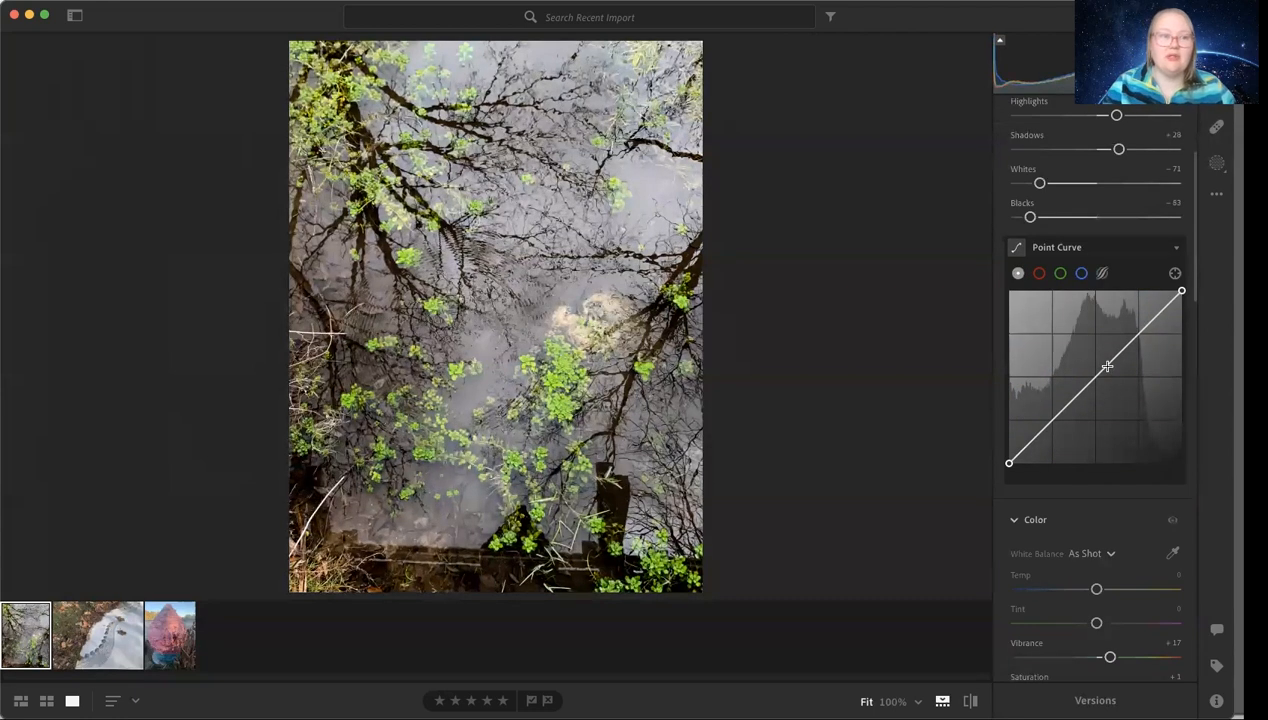
{"action": "left_click_drag", "start_coordinate": [1105, 364], "coordinate": [1131, 379]}
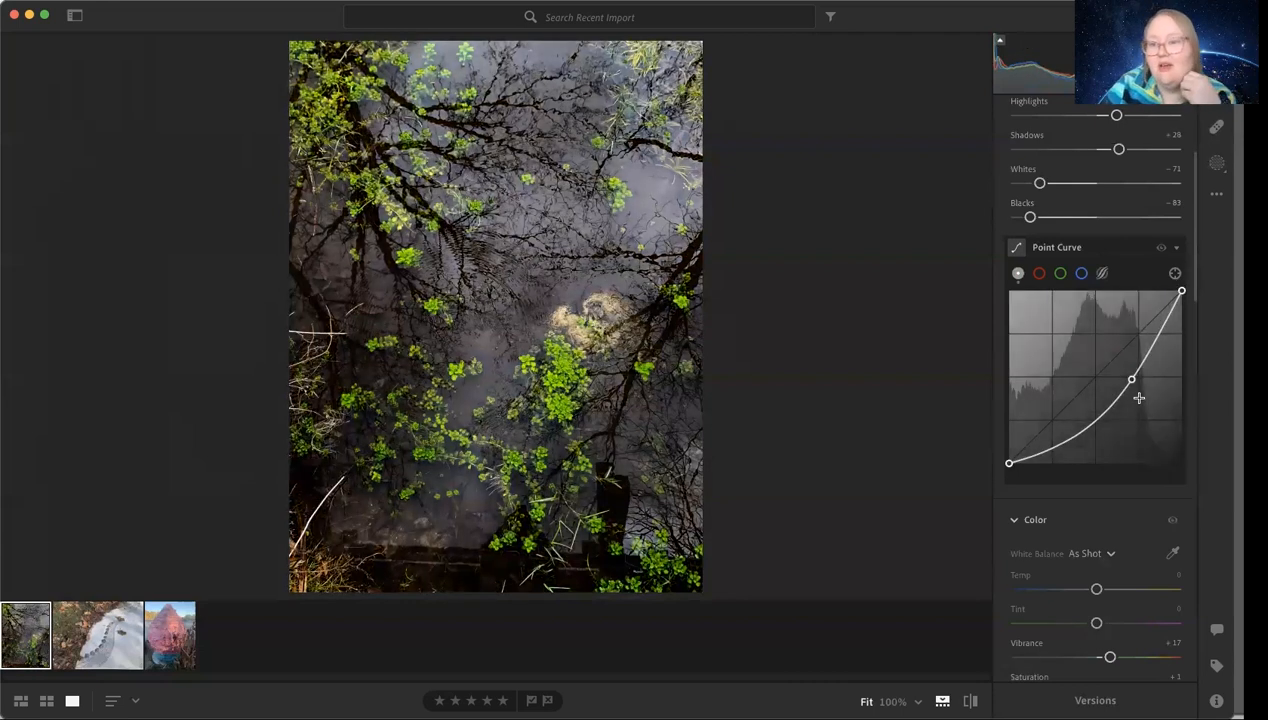
{"action": "mouse_move", "coordinate": [1133, 380]}
{"action": "left_mouse_down"}
{"action": "mouse_move", "coordinate": [1105, 370]}
{"action": "mouse_move", "coordinate": [1128, 330]}
{"action": "mouse_move", "coordinate": [1081, 390]}
{"action": "mouse_move", "coordinate": [1033, 415]}
{"action": "mouse_move", "coordinate": [1072, 444]}
{"action": "mouse_move", "coordinate": [1089, 410]}
{"action": "mouse_move", "coordinate": [1146, 401]}
{"action": "left_mouse_up"}
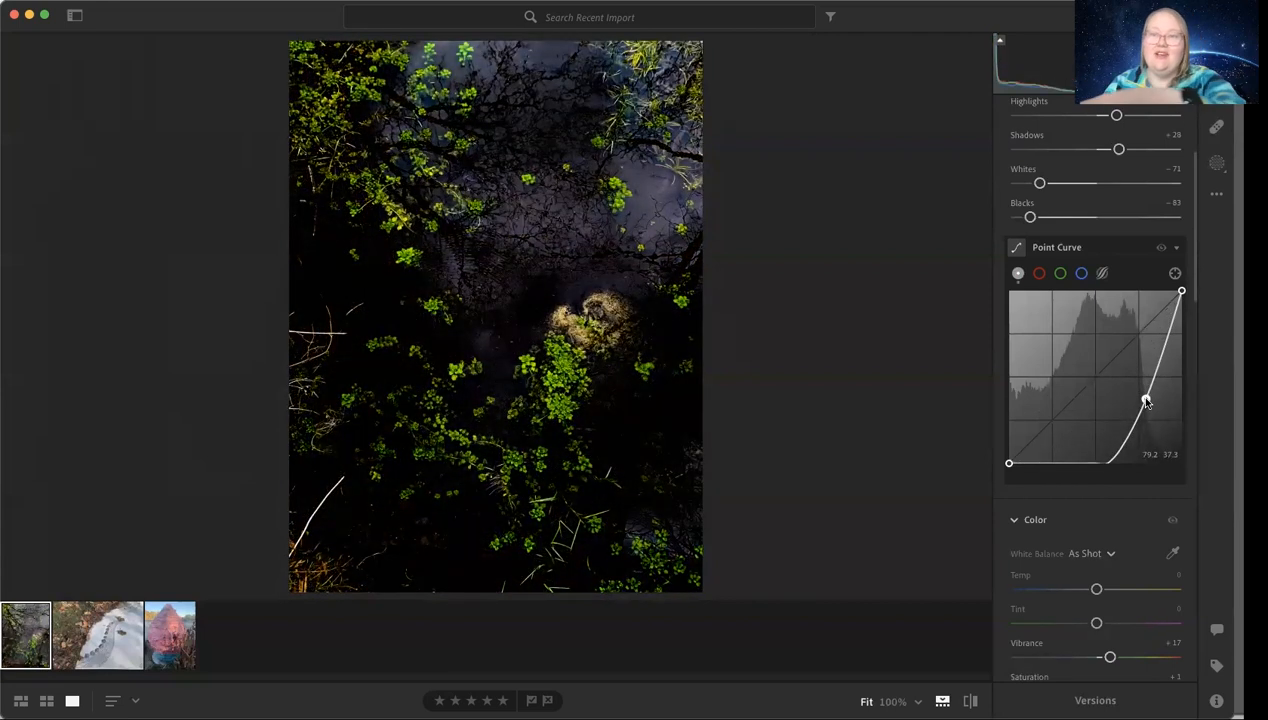
{"action": "left_click_drag", "start_coordinate": [1146, 401], "coordinate": [1080, 300]}
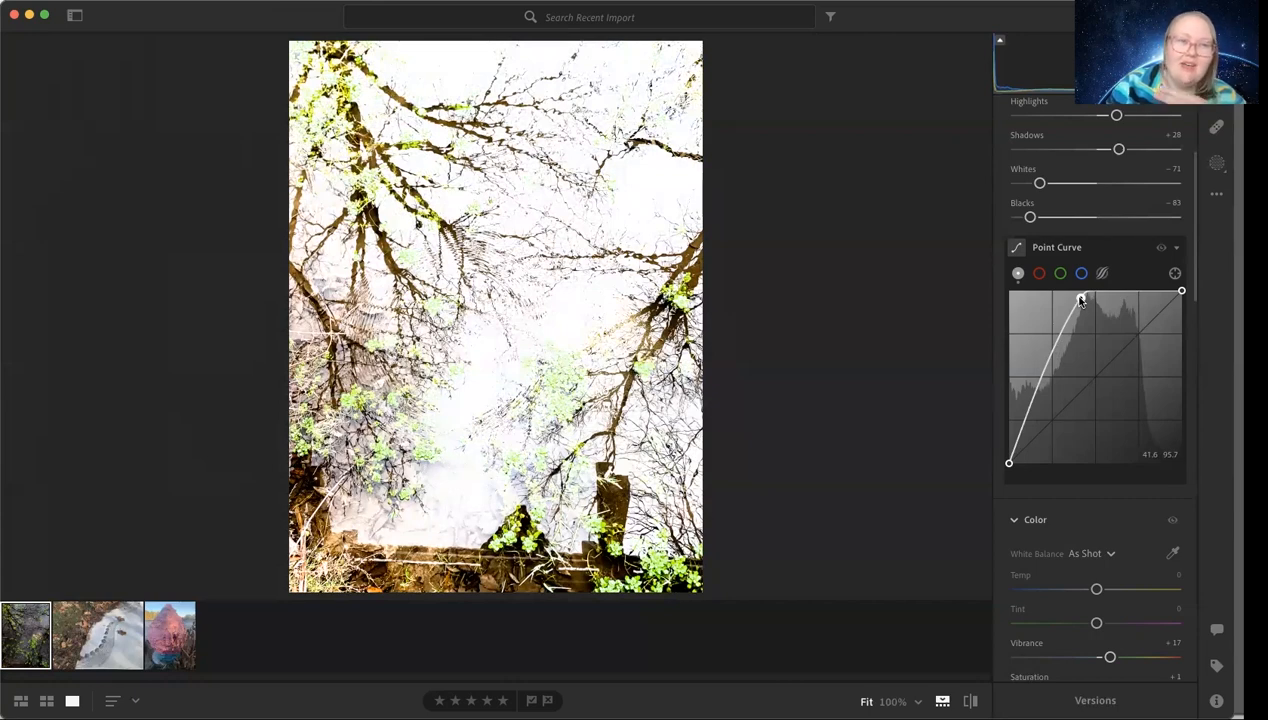
{"action": "left_click_drag", "start_coordinate": [1080, 300], "coordinate": [1123, 458]}
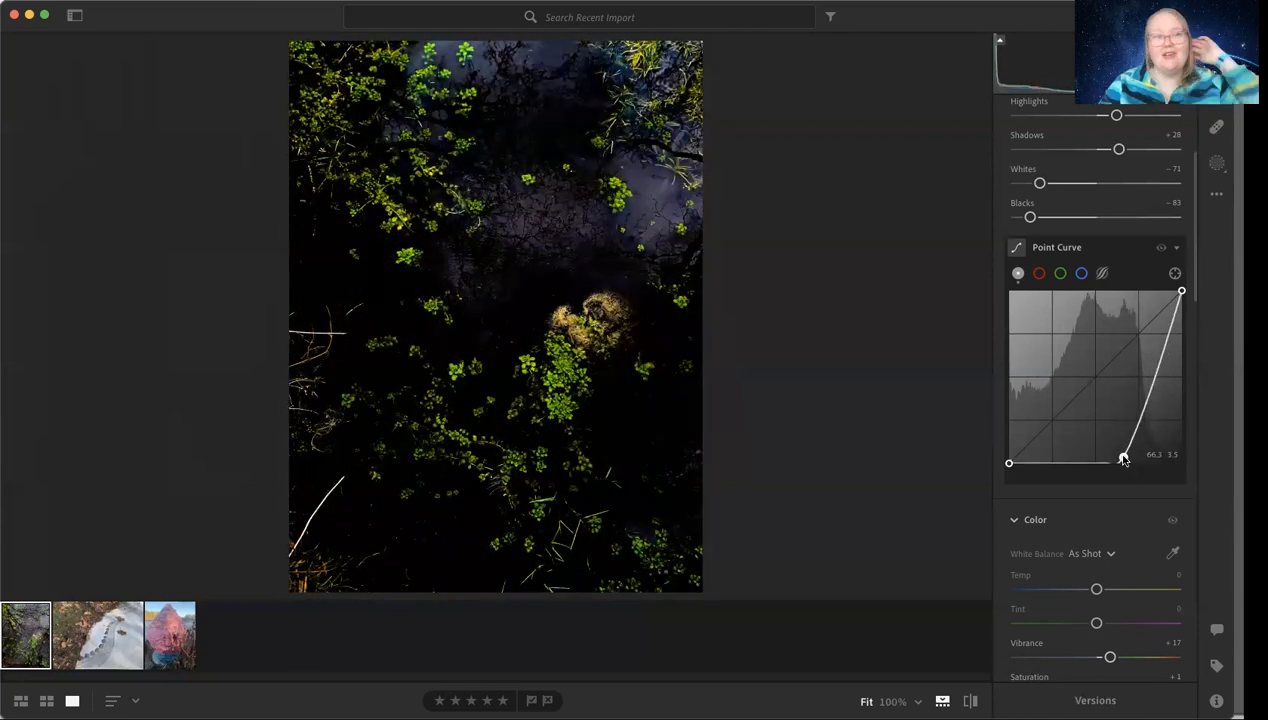
{"action": "left_click_drag", "start_coordinate": [1123, 458], "coordinate": [1110, 370]}
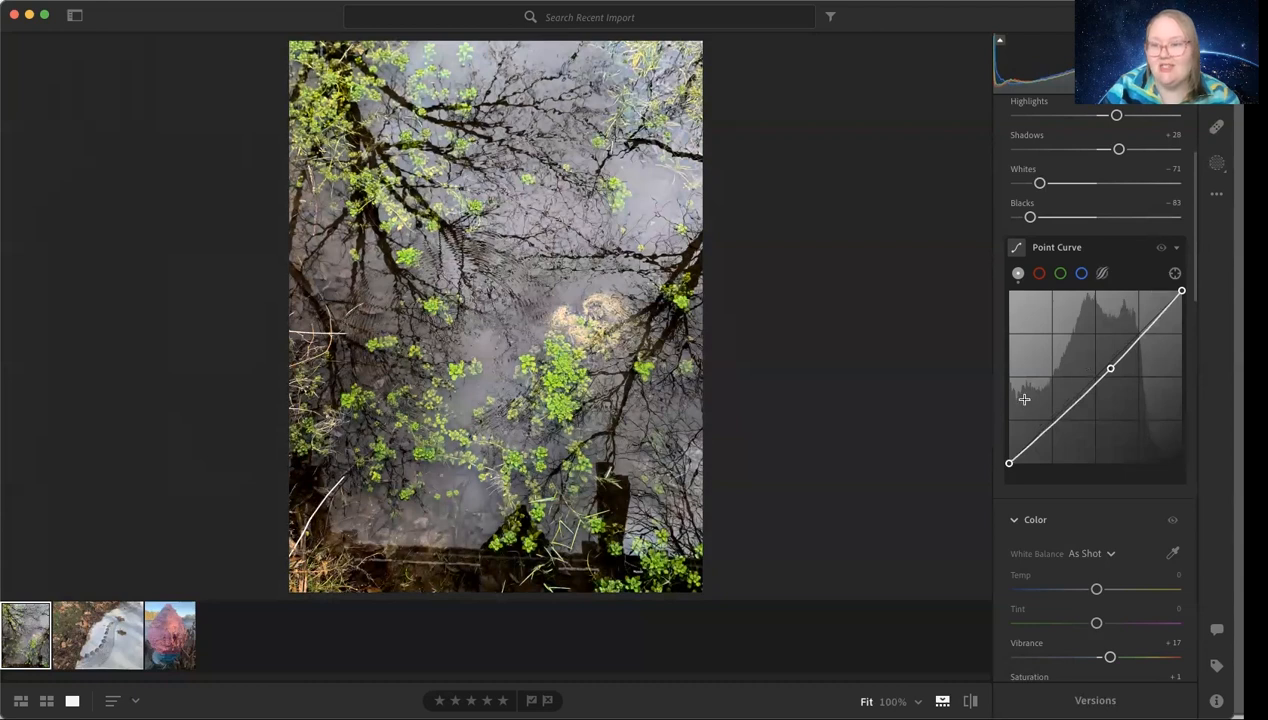
- Try bending the red channel's point curve, first upward with one control point, then into an S shape with three
{"action": "left_click", "coordinate": [1039, 274]}
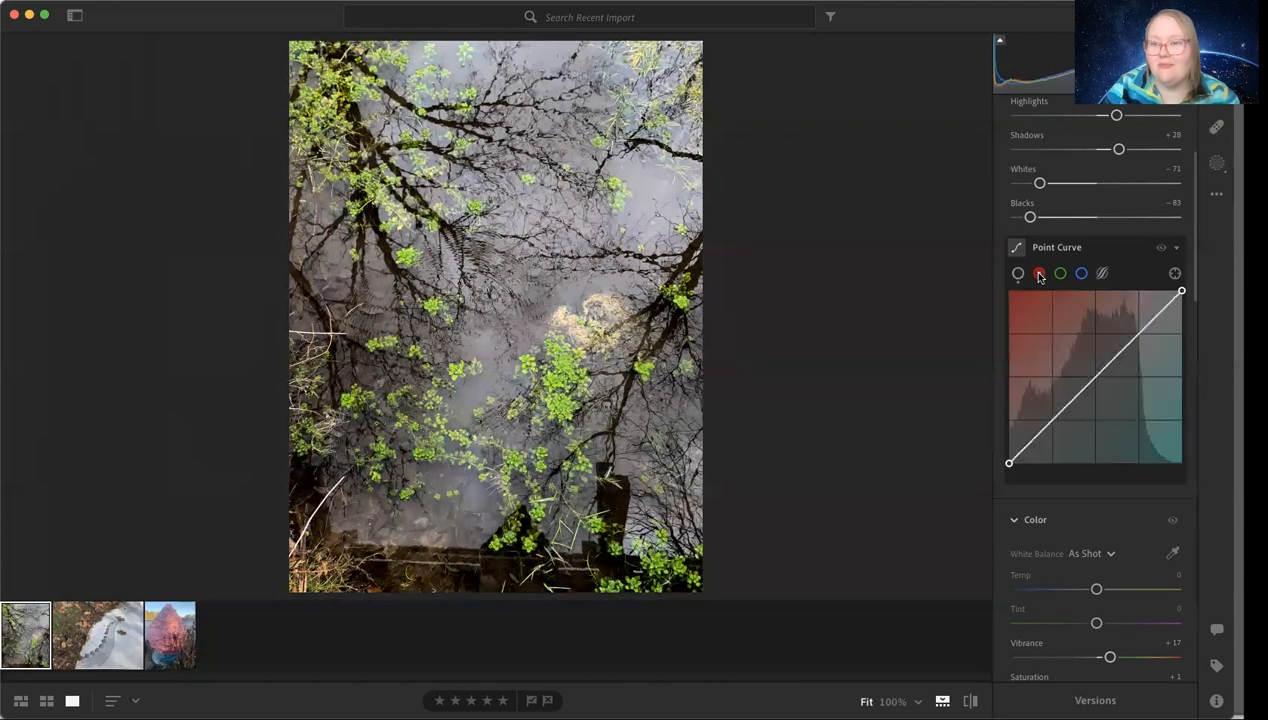
{"action": "left_click_drag", "start_coordinate": [1107, 374], "coordinate": [1087, 338]}
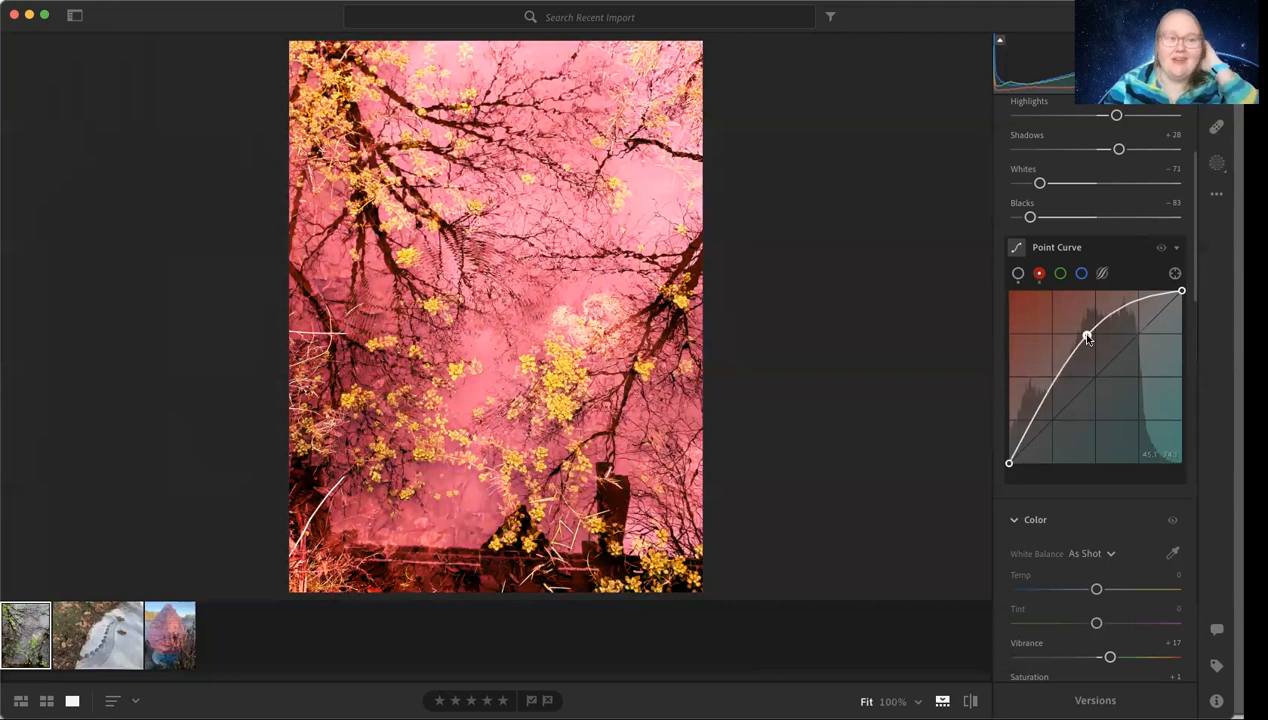
{"action": "left_click_drag", "start_coordinate": [1087, 337], "coordinate": [1093, 346]}
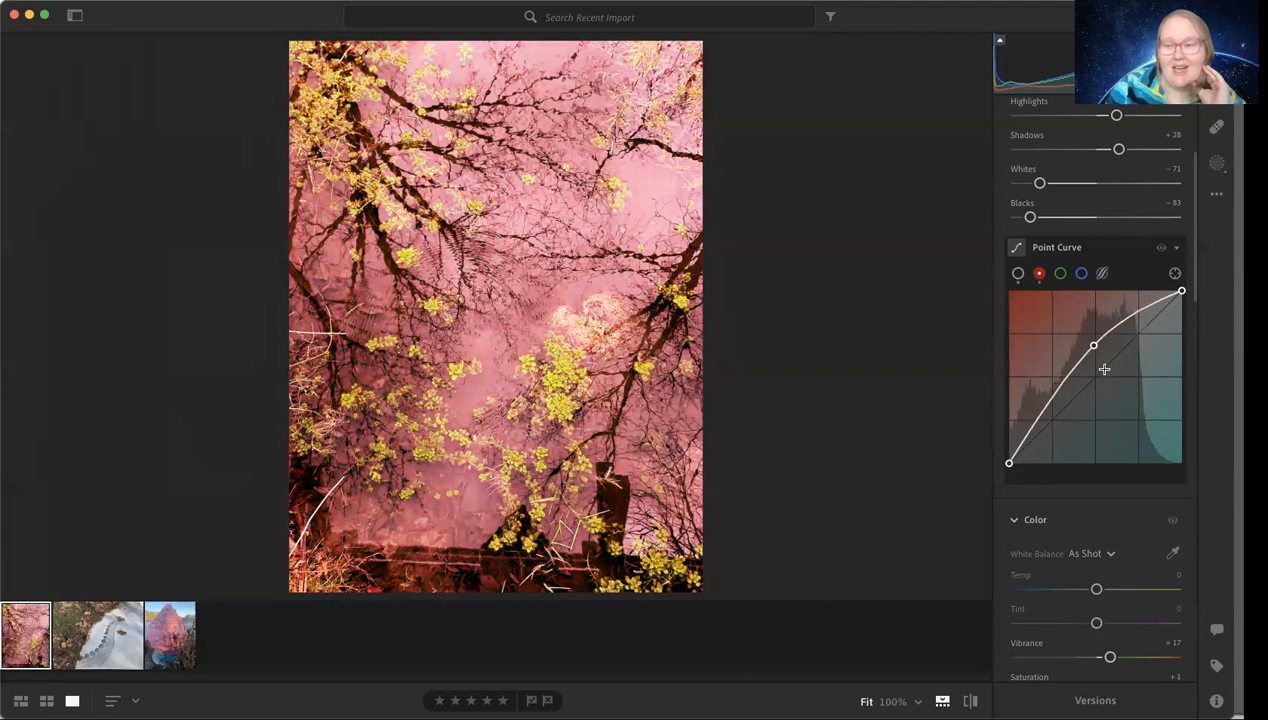
{"action": "left_click", "coordinate": [1105, 370]}
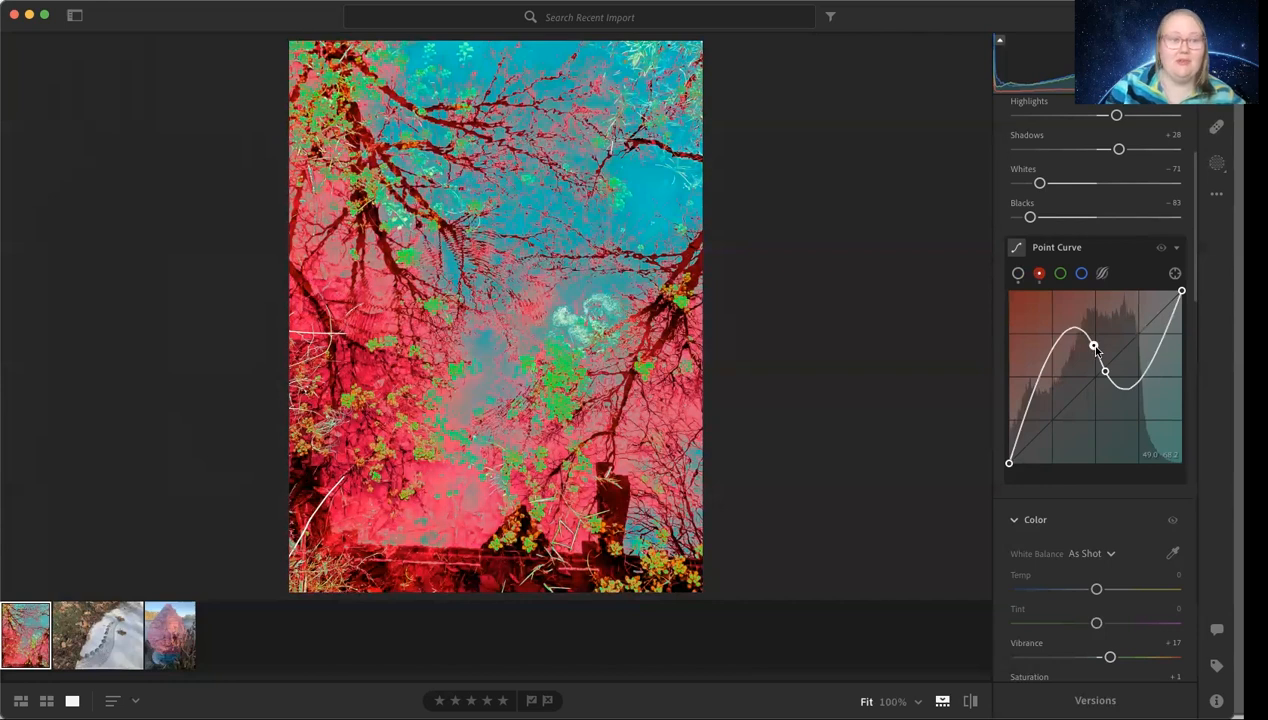
{"action": "left_click_drag", "start_coordinate": [1095, 349], "coordinate": [1098, 352]}
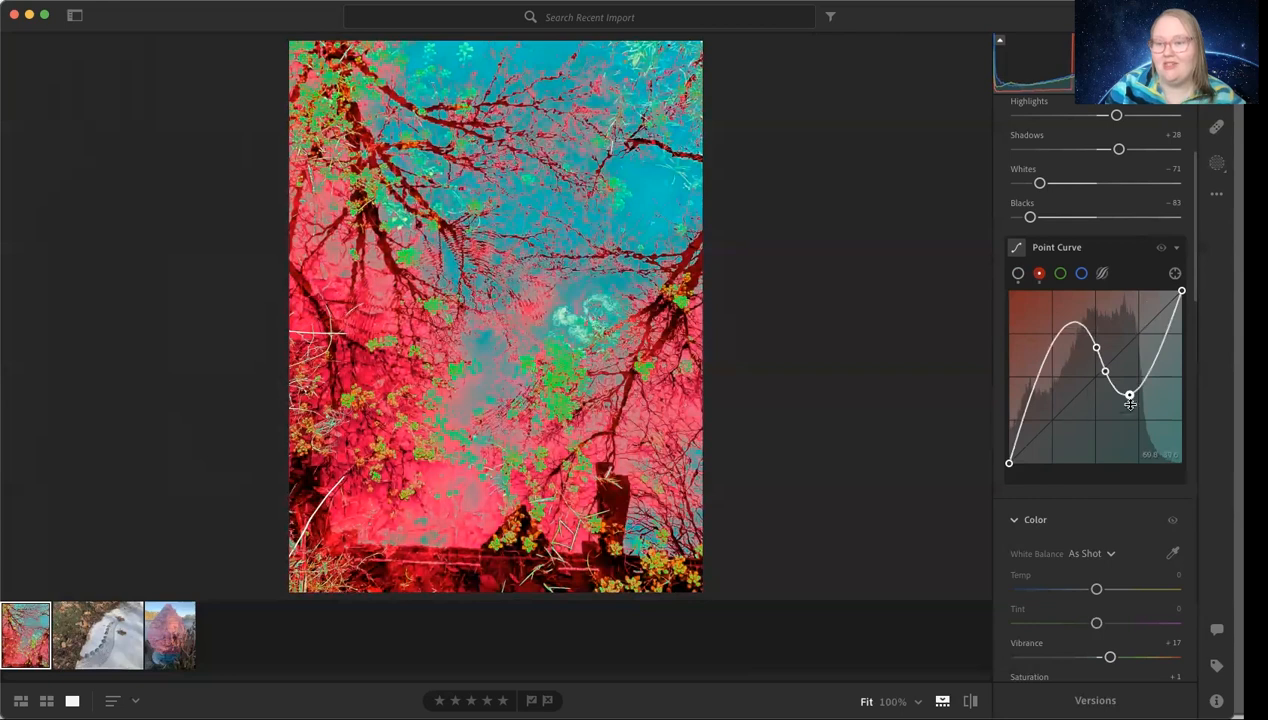
{"action": "left_click_drag", "start_coordinate": [1131, 398], "coordinate": [1082, 432]}
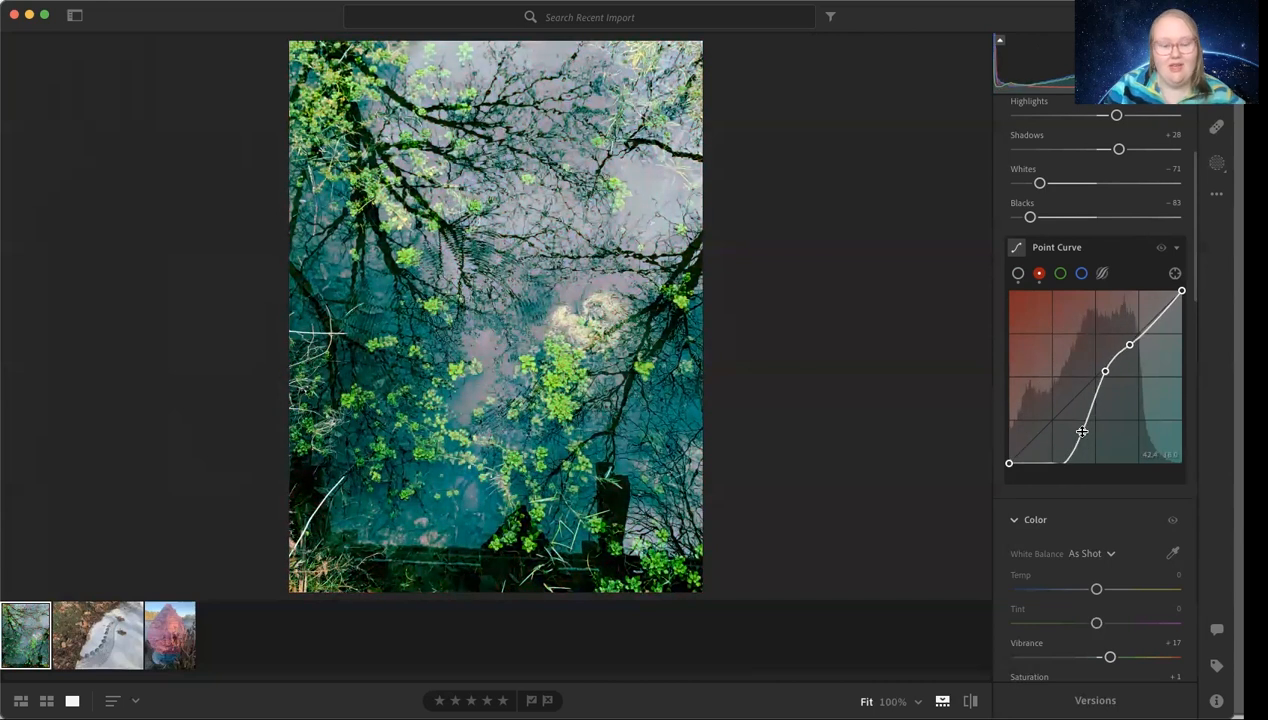
- Undo the last red channel edits back to the curve with a single raised control point
{"action": "key", "text": "super+z"}
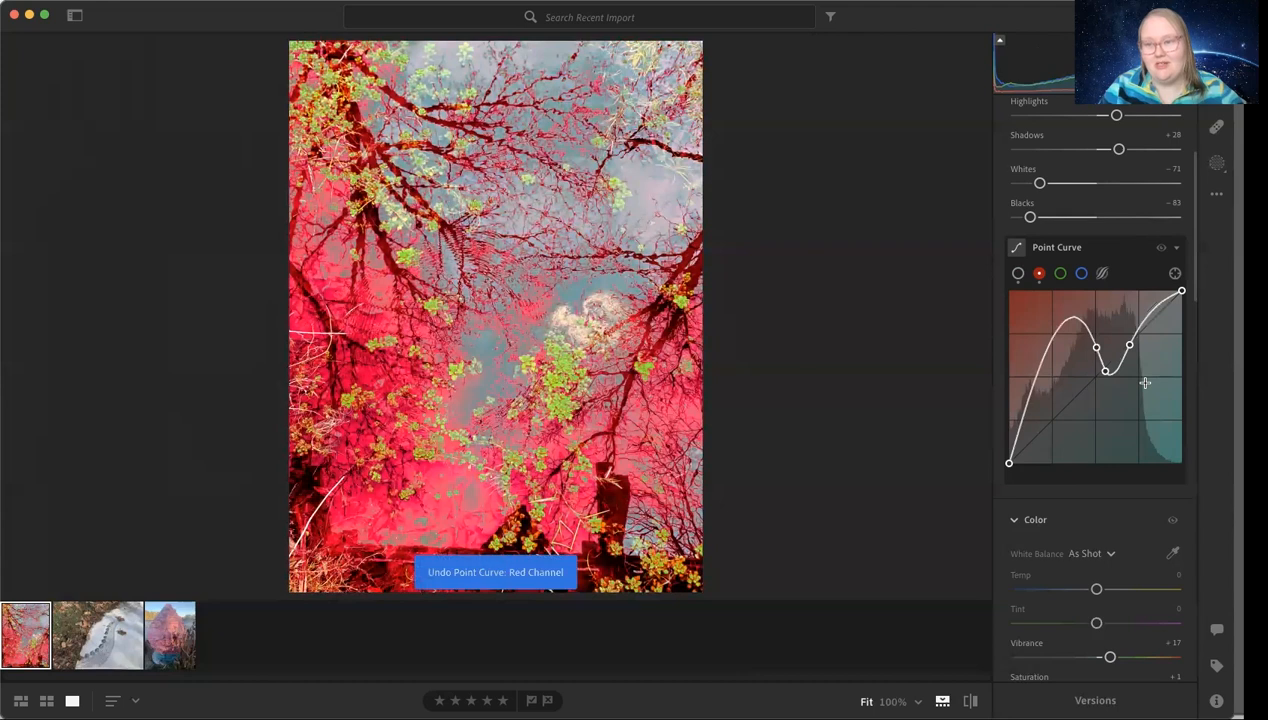
{"action": "key", "text": "super+z"}
{"action": "key", "text": "super+z"}
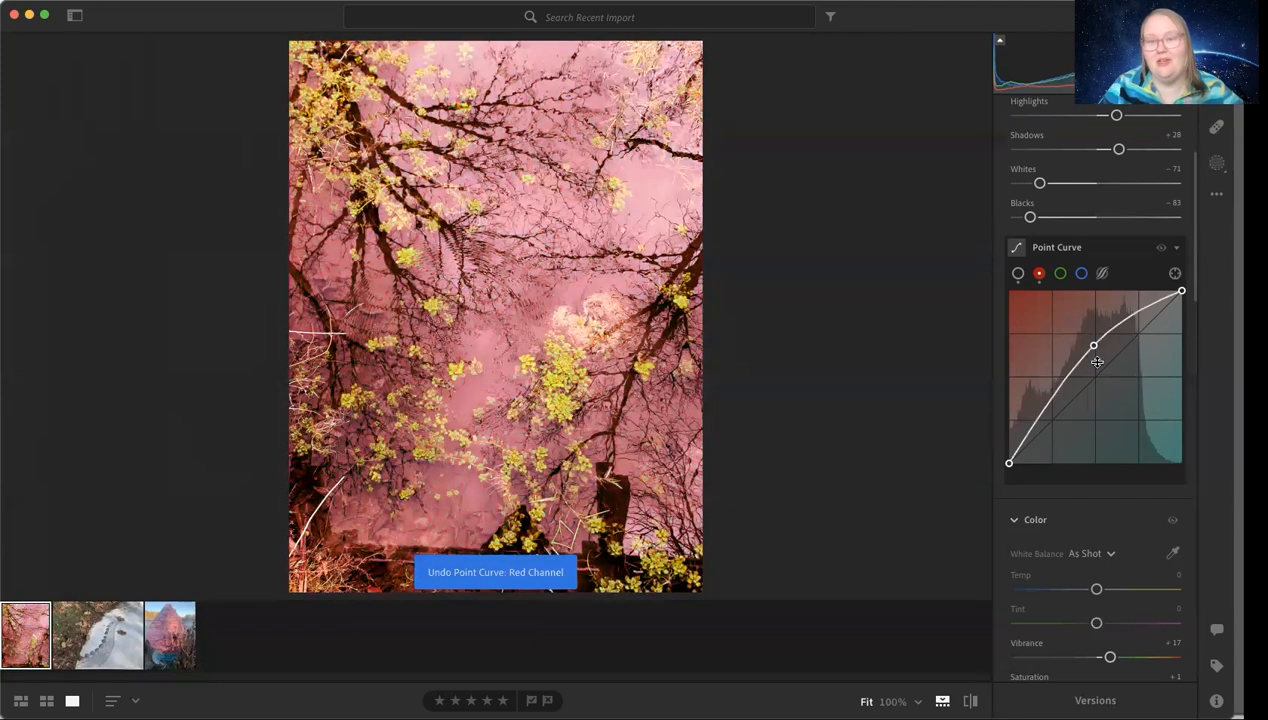
- Try lowering the red channel's curve below the diagonal and reshaping it with two more control points in the brighter tones
{"action": "left_click_drag", "start_coordinate": [1093, 347], "coordinate": [1088, 398]}
{"action": "mouse_move", "coordinate": [1128, 357]}
{"action": "left_mouse_down"}
{"action": "mouse_move", "coordinate": [1143, 368]}
{"action": "mouse_move", "coordinate": [1136, 359]}
{"action": "left_mouse_up"}
{"action": "right_click", "coordinate": [1136, 359]}
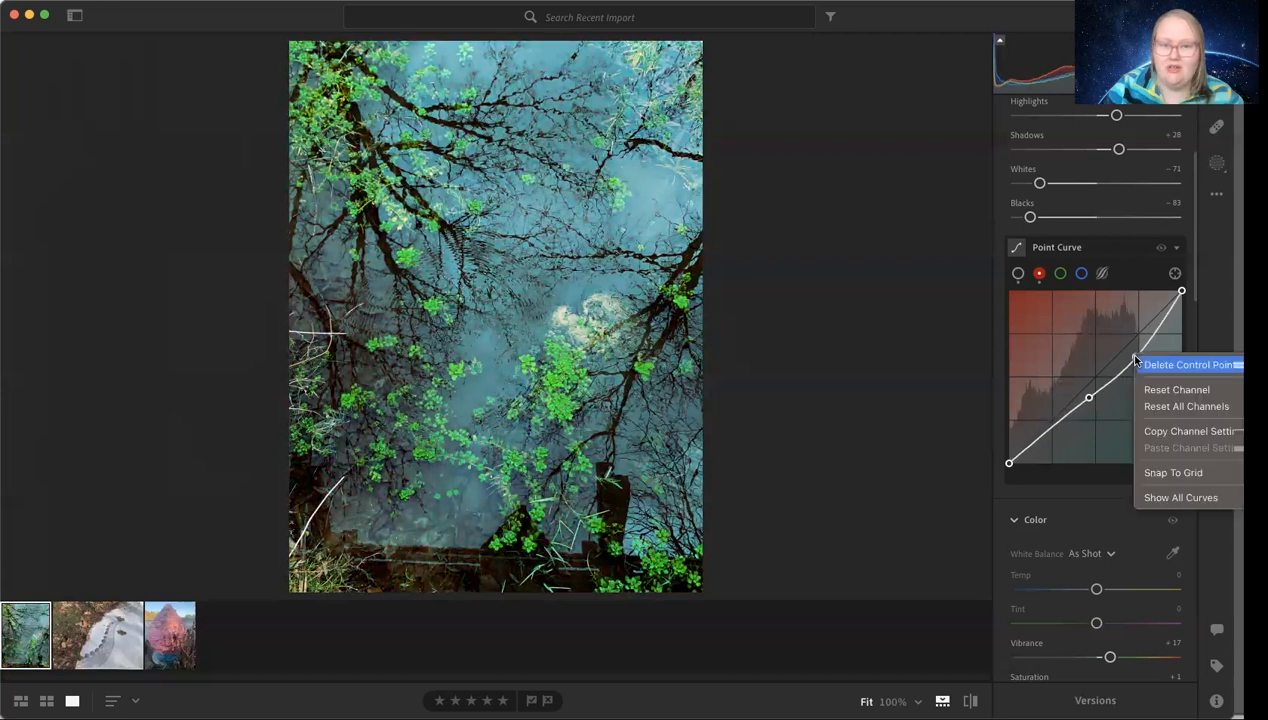
{"action": "left_click", "coordinate": [1160, 326]}
{"action": "left_click_drag", "start_coordinate": [1160, 328], "coordinate": [1164, 337]}
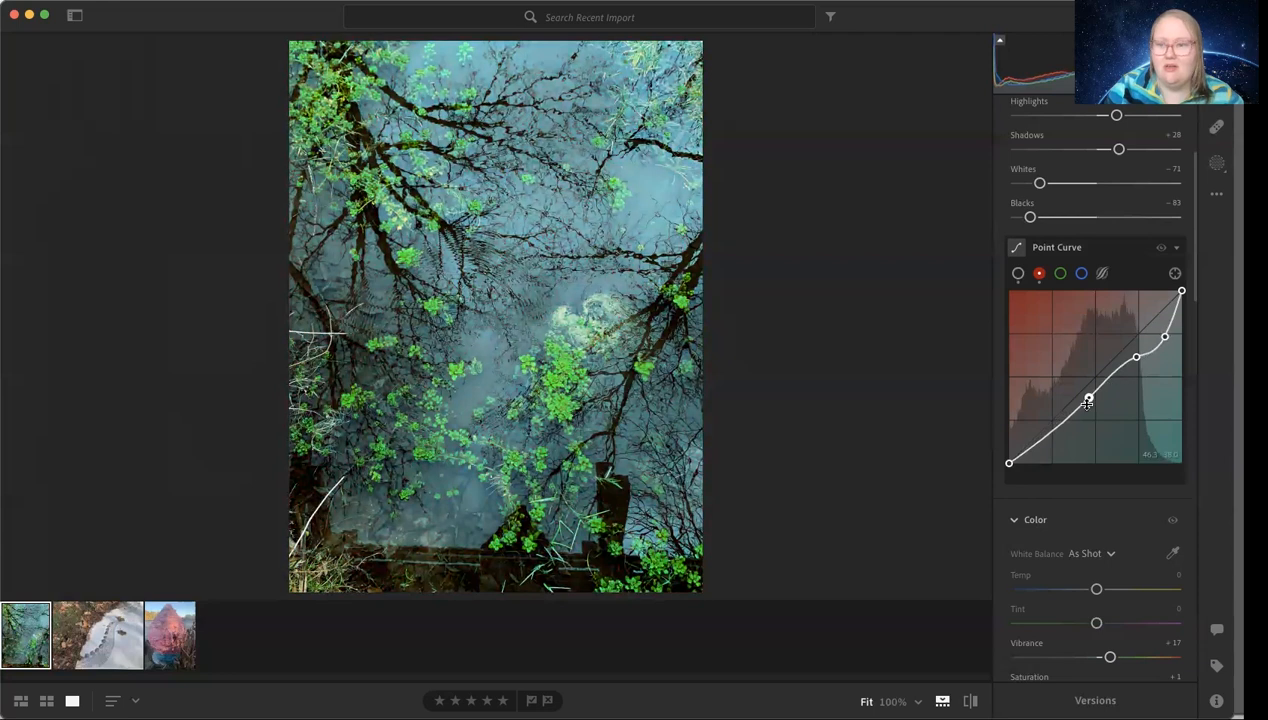
{"action": "left_click_drag", "start_coordinate": [1087, 400], "coordinate": [1073, 438]}
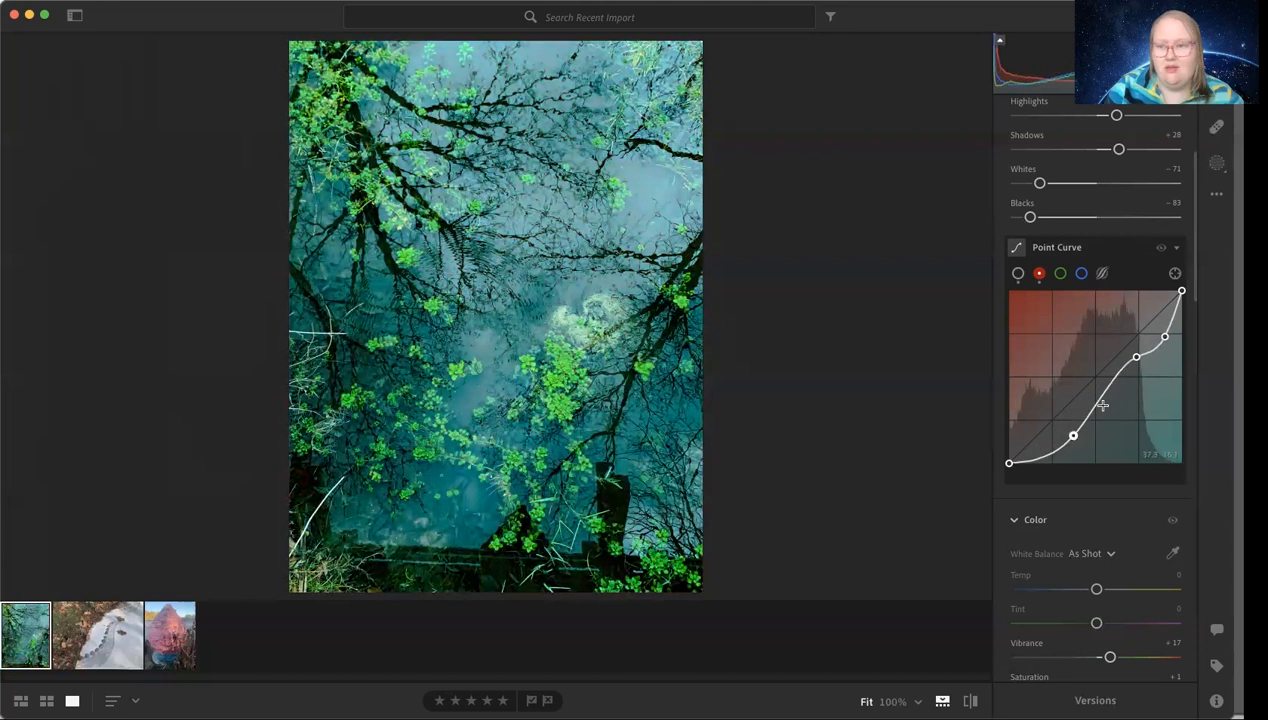
{"action": "mouse_move", "coordinate": [1137, 355]}
{"action": "left_mouse_down"}
{"action": "mouse_move", "coordinate": [1126, 346]}
{"action": "mouse_move", "coordinate": [1132, 355]}
{"action": "left_mouse_up"}
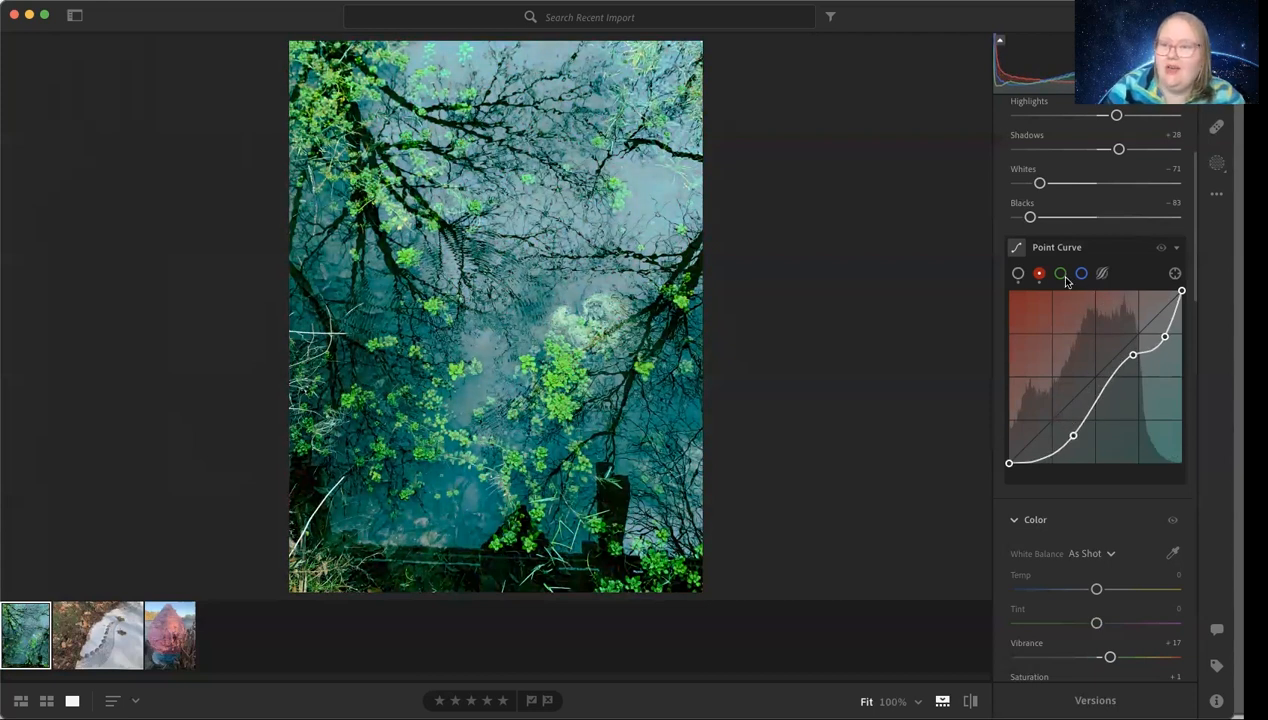
{"action": "left_click_drag", "start_coordinate": [1072, 435], "coordinate": [1052, 418]}
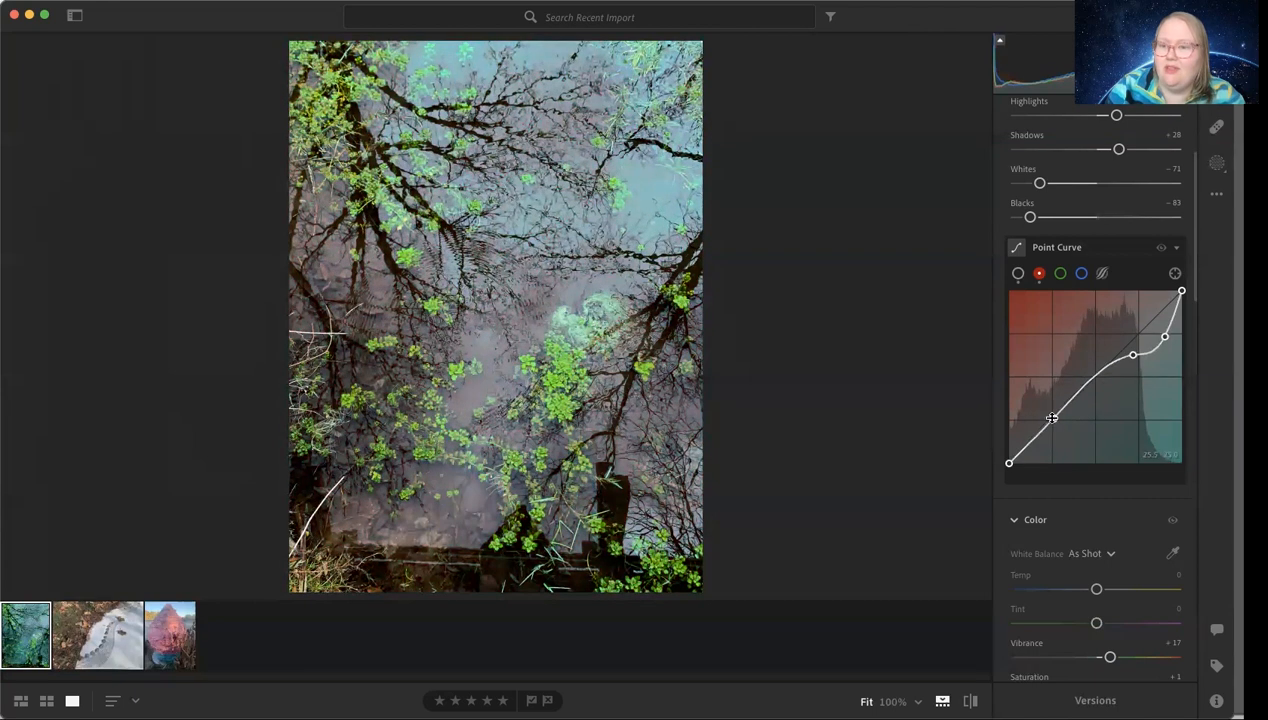
{"action": "left_click_drag", "start_coordinate": [1166, 342], "coordinate": [1149, 340]}
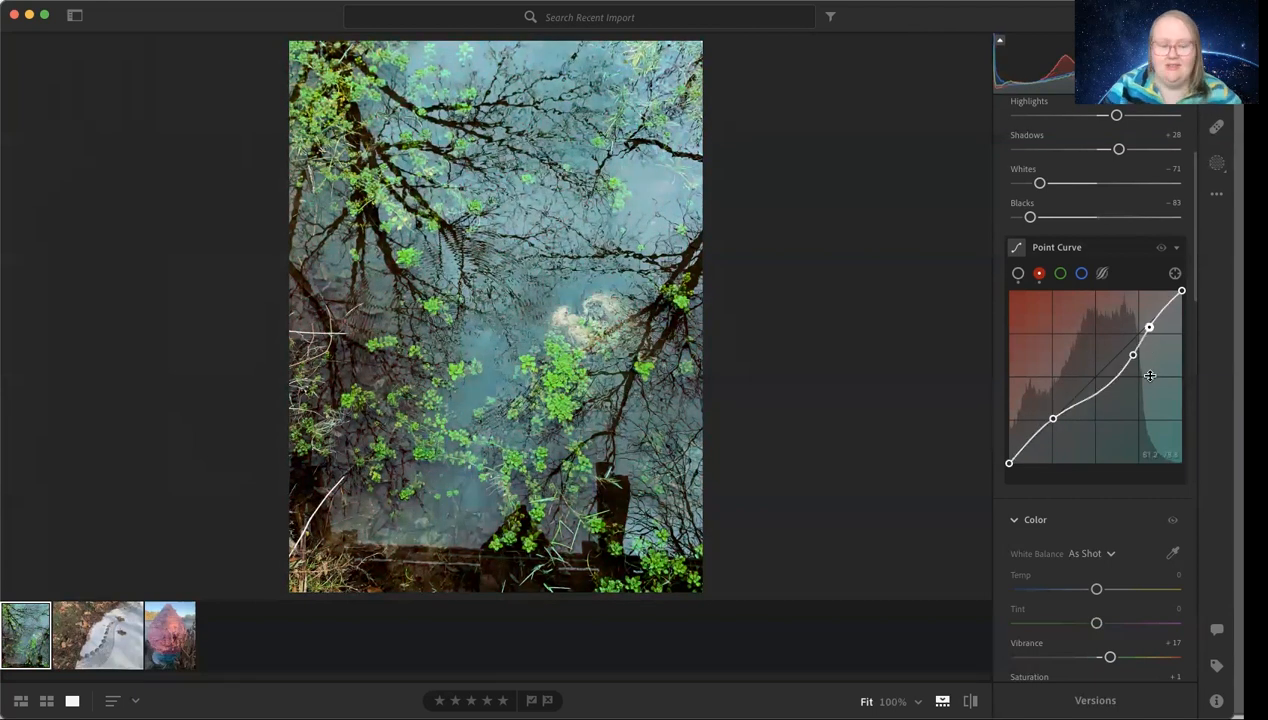
- Undo all remaining red channel curve edits so that the channel is a straight diagonal again
{"action": "key", "text": "super+z"}
{"action": "key", "text": "super+z"}
{"action": "key", "text": "super+z"}
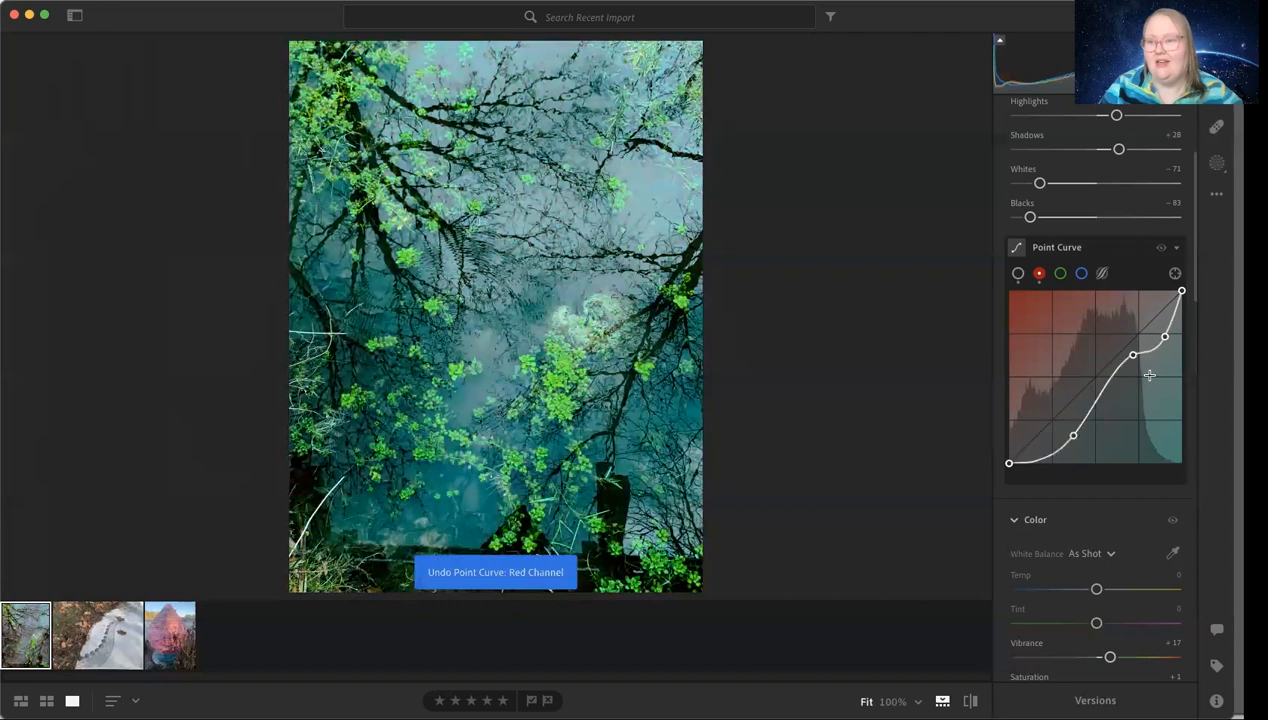
{"action": "key", "text": "super+z"}
{"action": "key", "text": "super+z"}
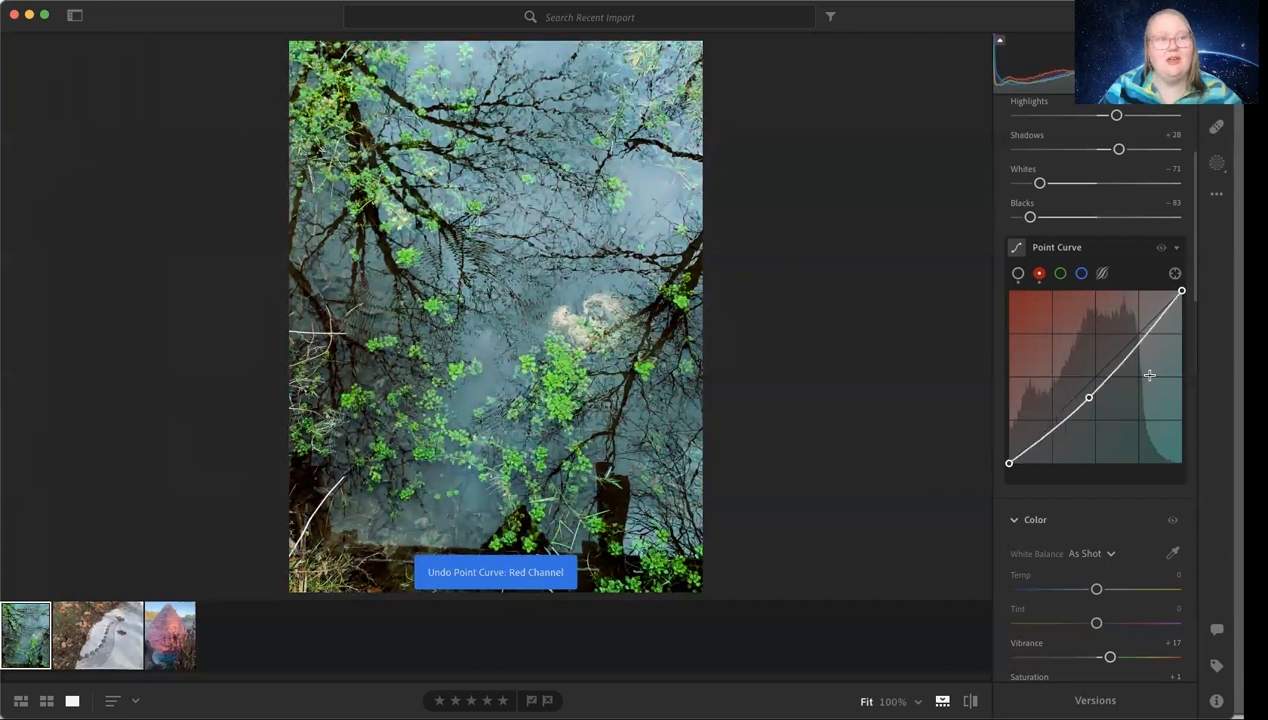
{"action": "key", "text": "super+z"}
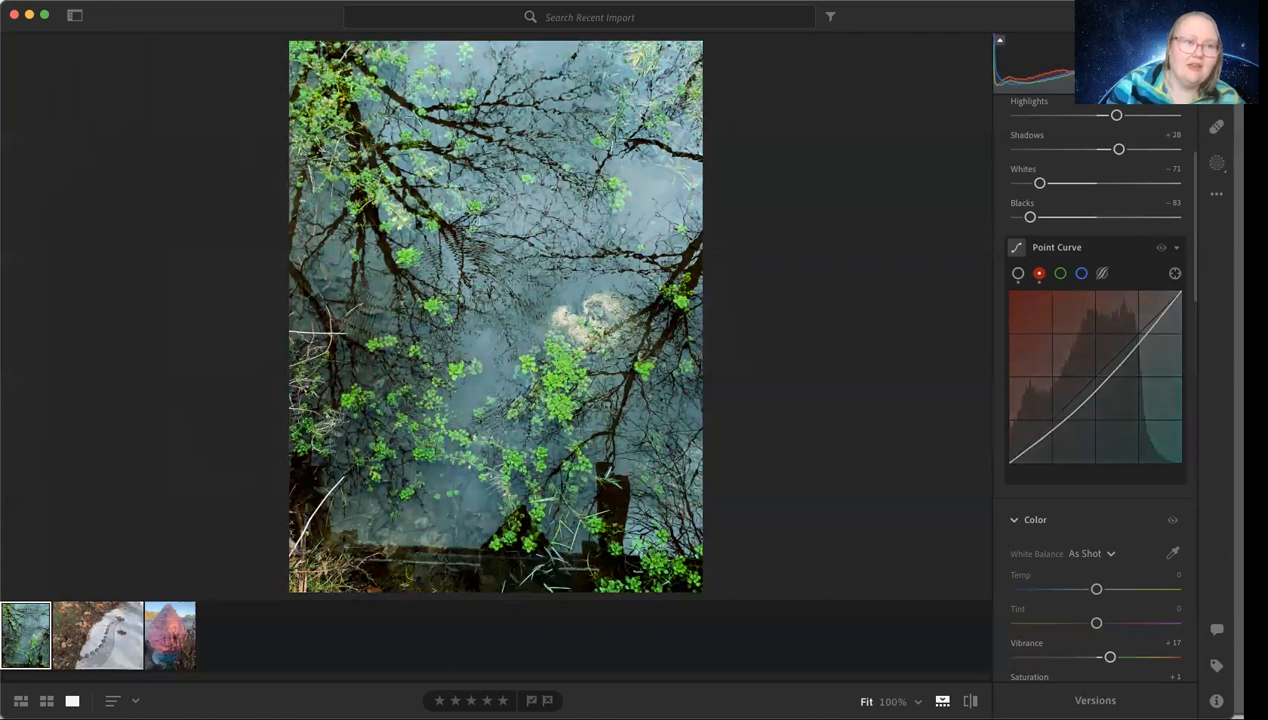
{"action": "left_click", "coordinate": [180, 1]}
{"action": "left_click", "coordinate": [188, 12]}
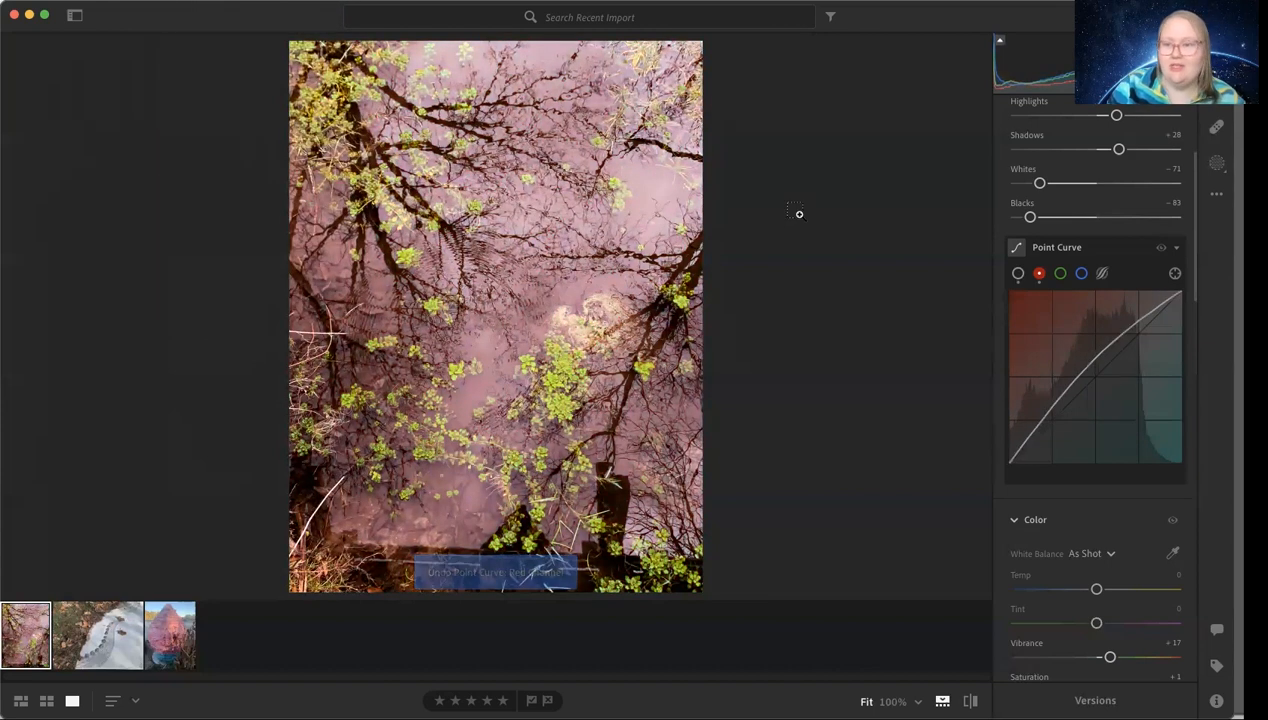
- Raise the blue channel's point curve slightly above the diagonal in the darker midtones, and return to the red channel
{"action": "left_click", "coordinate": [1060, 274]}
{"action": "left_click", "coordinate": [1082, 274]}
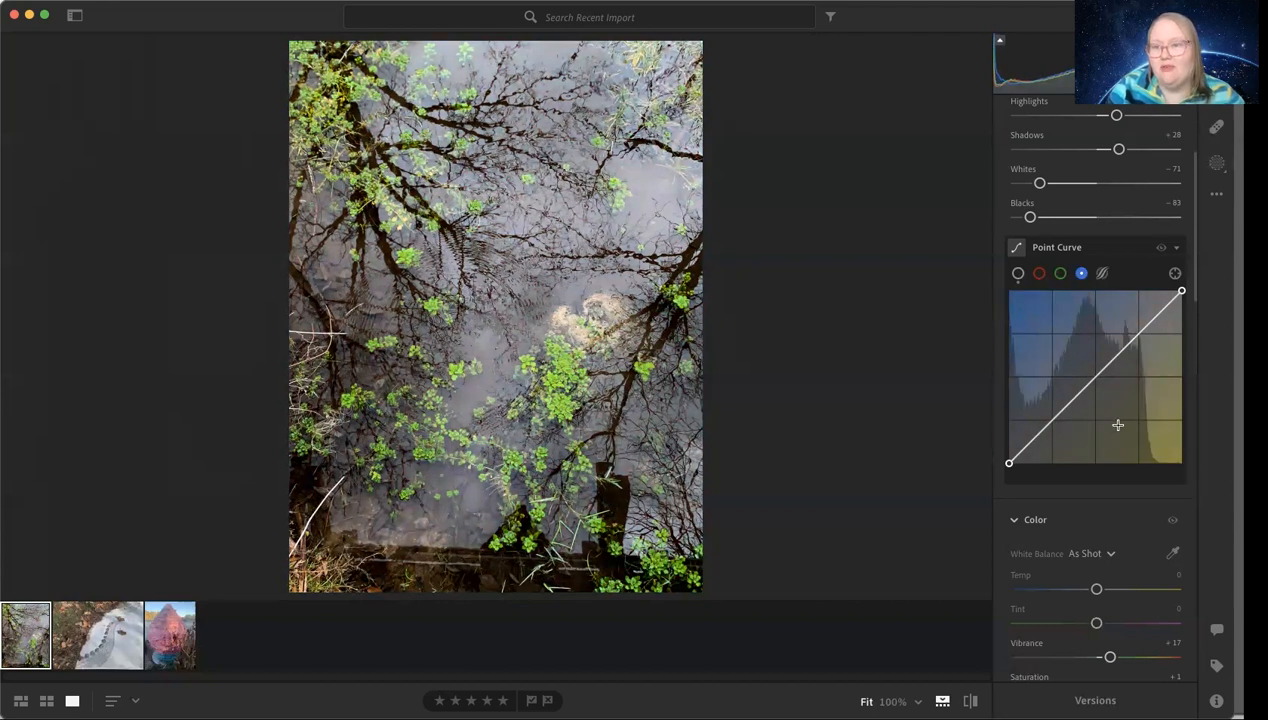
{"action": "left_click_drag", "start_coordinate": [1086, 390], "coordinate": [1068, 383]}
{"action": "left_click", "coordinate": [1040, 275]}
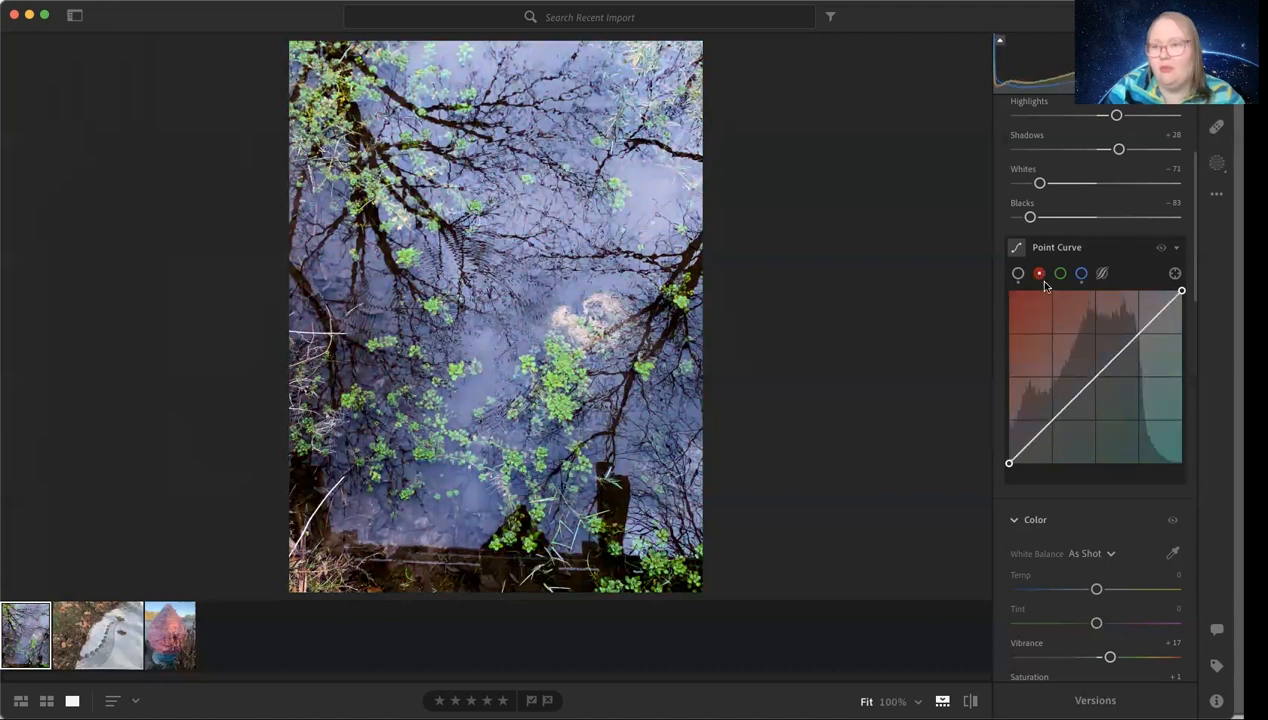
- Reshape the blue channel's curve by adding a second control point near the diagonal in the brighter tones and fine-tuning the darker-midtone point
{"action": "left_click", "coordinate": [1081, 274]}
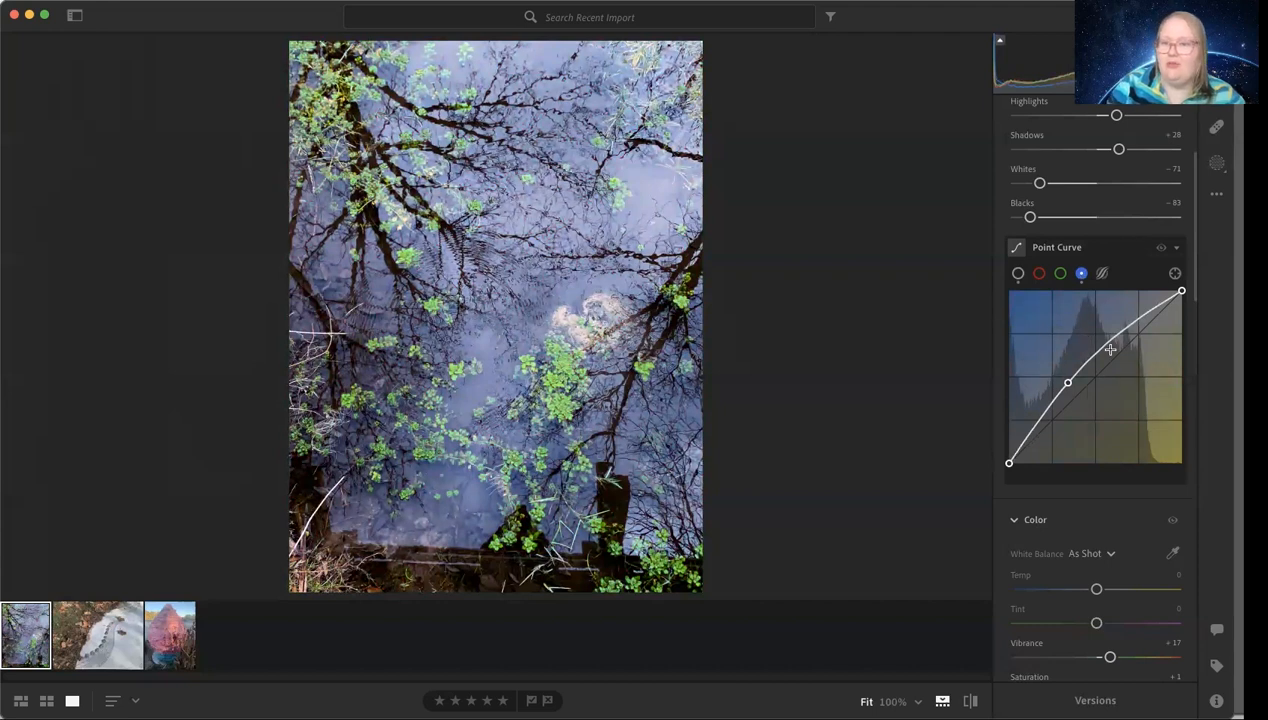
{"action": "mouse_move", "coordinate": [1108, 345]}
{"action": "left_mouse_down"}
{"action": "mouse_move", "coordinate": [1092, 323]}
{"action": "mouse_move", "coordinate": [1119, 347]}
{"action": "left_mouse_up"}
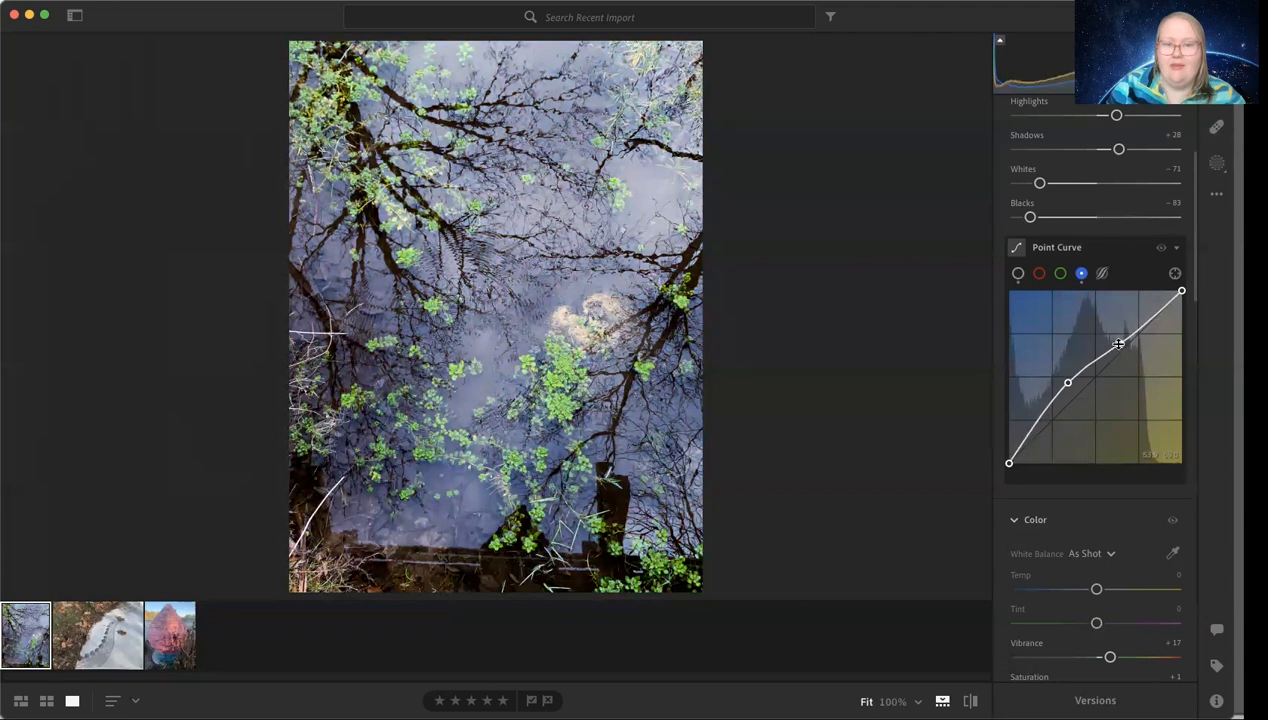
{"action": "mouse_move", "coordinate": [1069, 381]}
{"action": "left_mouse_down"}
{"action": "mouse_move", "coordinate": [1051, 387]}
{"action": "mouse_move", "coordinate": [1057, 396]}
{"action": "mouse_move", "coordinate": [1059, 382]}
{"action": "left_mouse_up"}
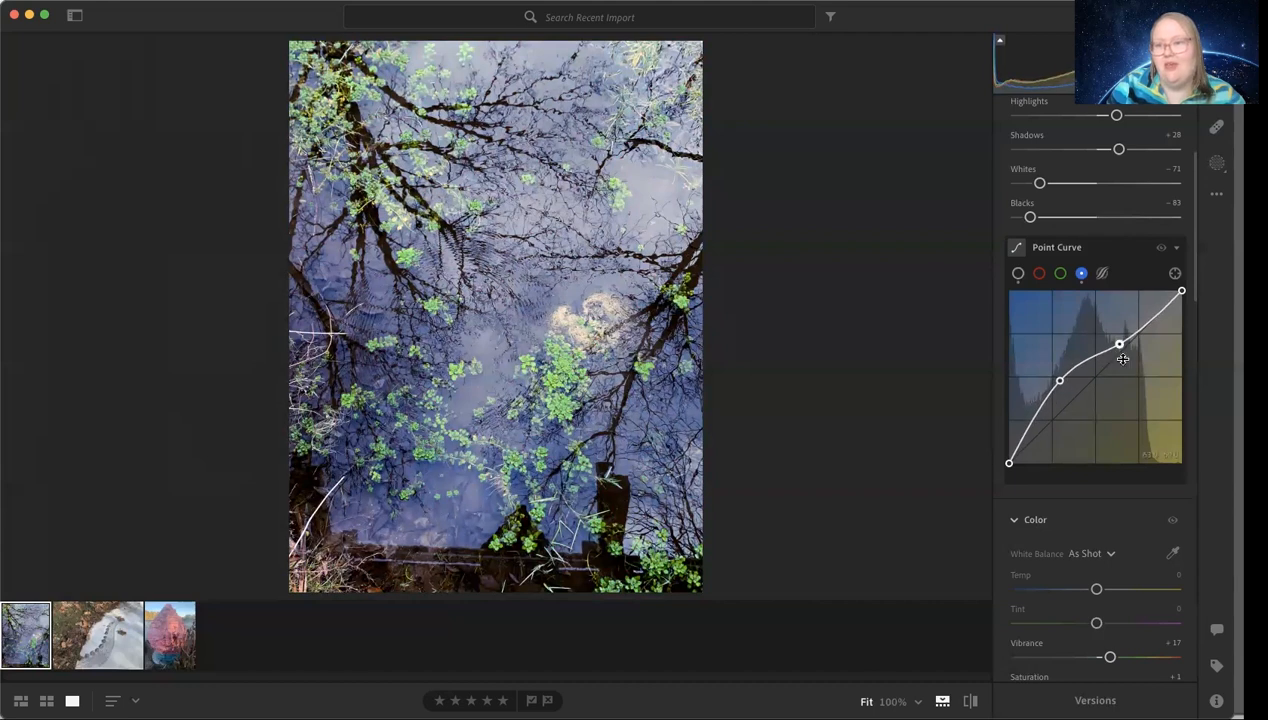
{"action": "left_click_drag", "start_coordinate": [1181, 292], "coordinate": [1074, 280]}
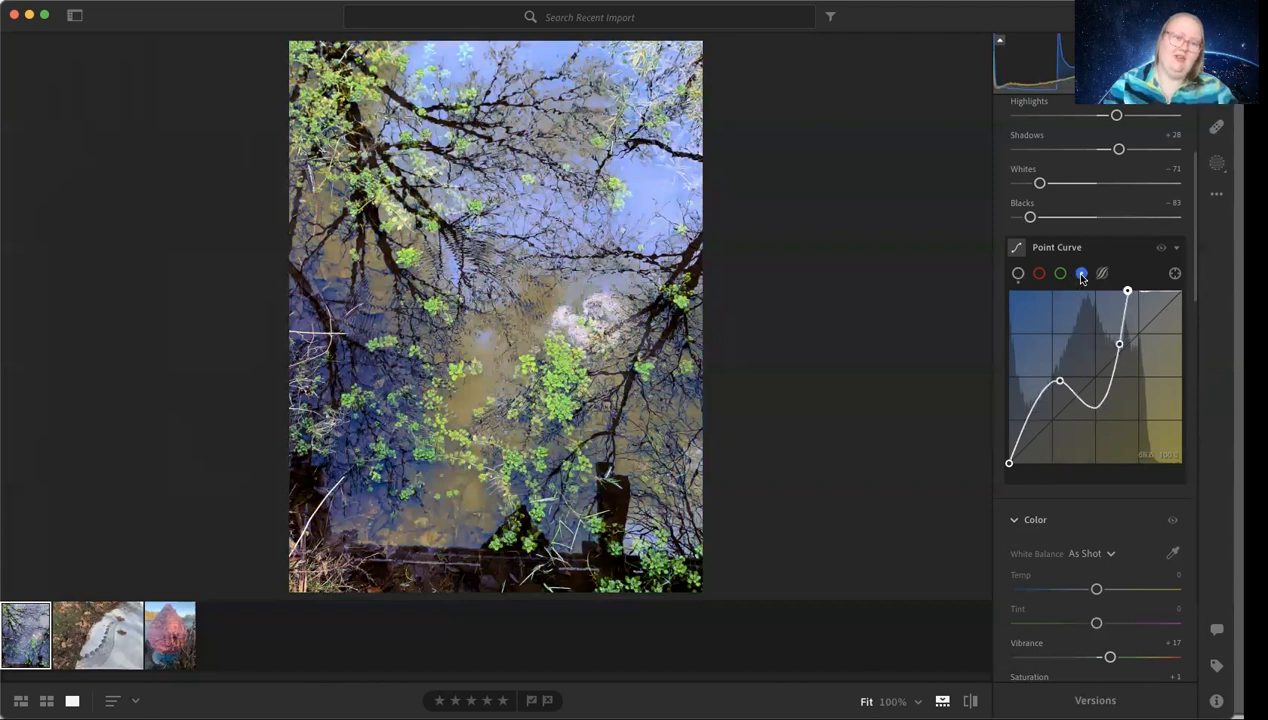
{"action": "left_click_drag", "start_coordinate": [1127, 291], "coordinate": [1206, 296]}
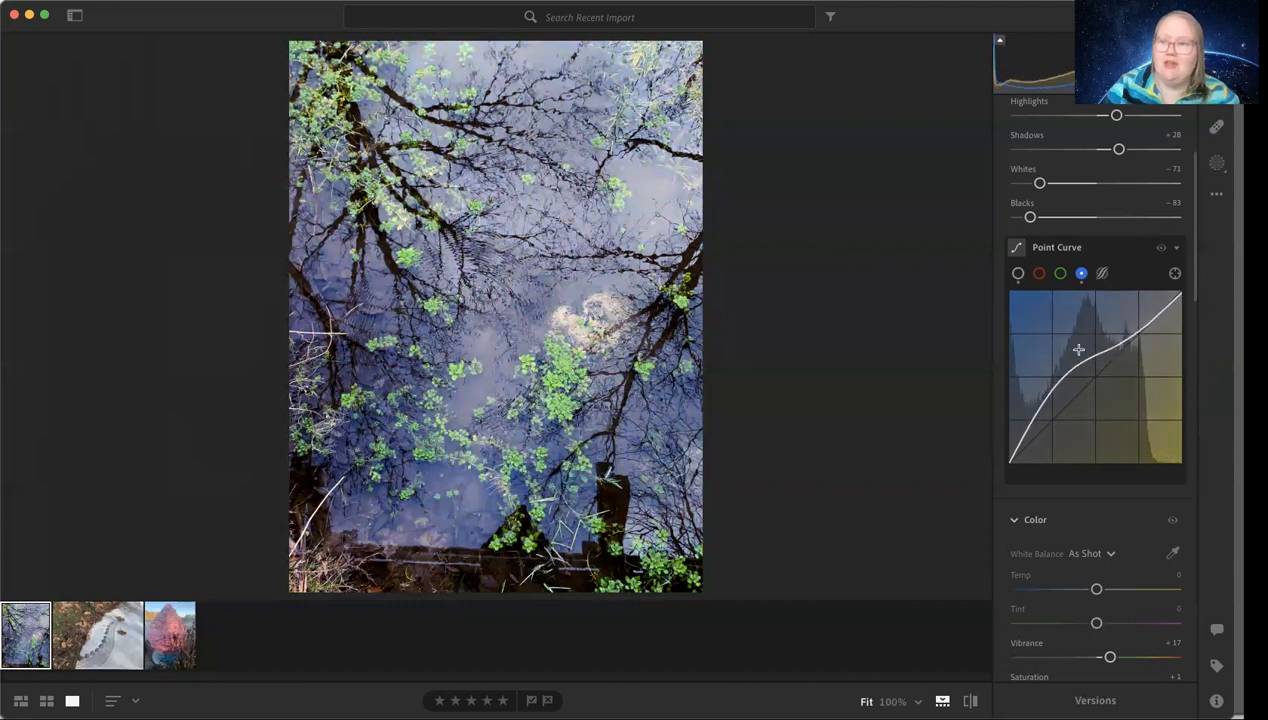
{"action": "mouse_move", "coordinate": [1059, 381]}
{"action": "left_mouse_down"}
{"action": "mouse_move", "coordinate": [1050, 366]}
{"action": "mouse_move", "coordinate": [1062, 385]}
{"action": "left_mouse_up"}
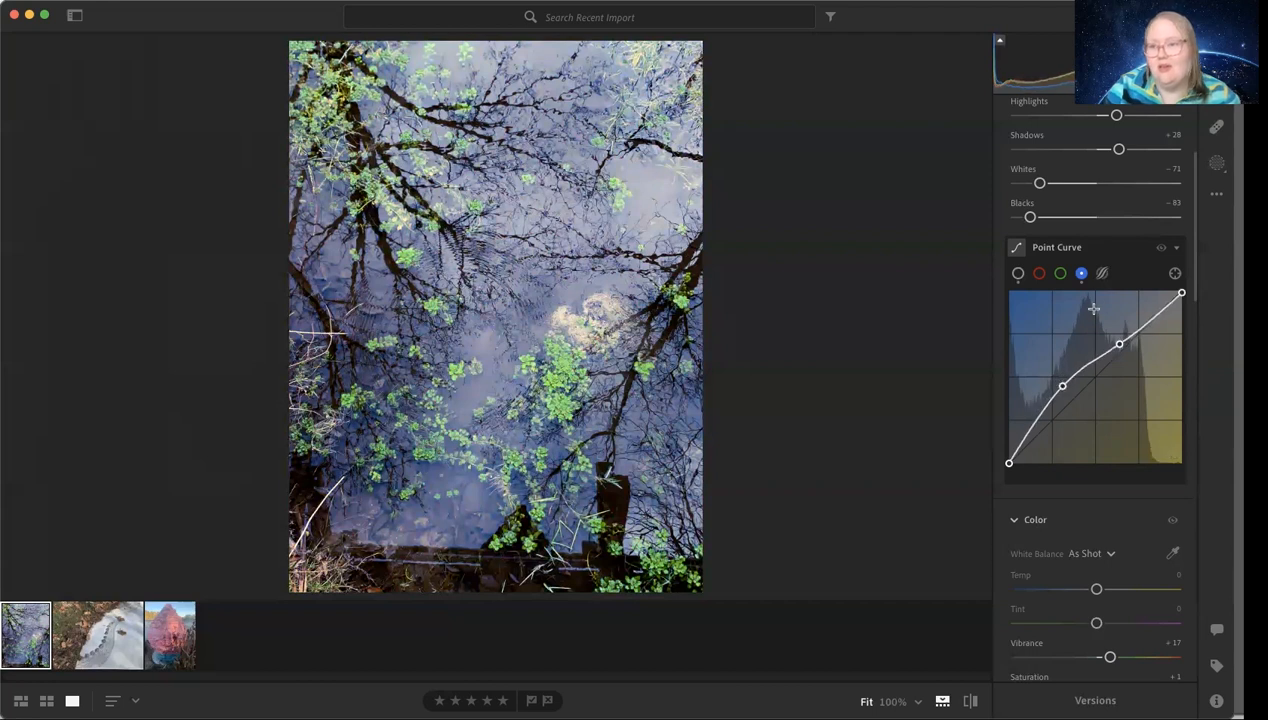
- Shape the parametric tone curve by lowering the Darks and raising the Lights to +72, with the outer region dividers spread farther apart
{"action": "left_click", "coordinate": [1103, 274]}
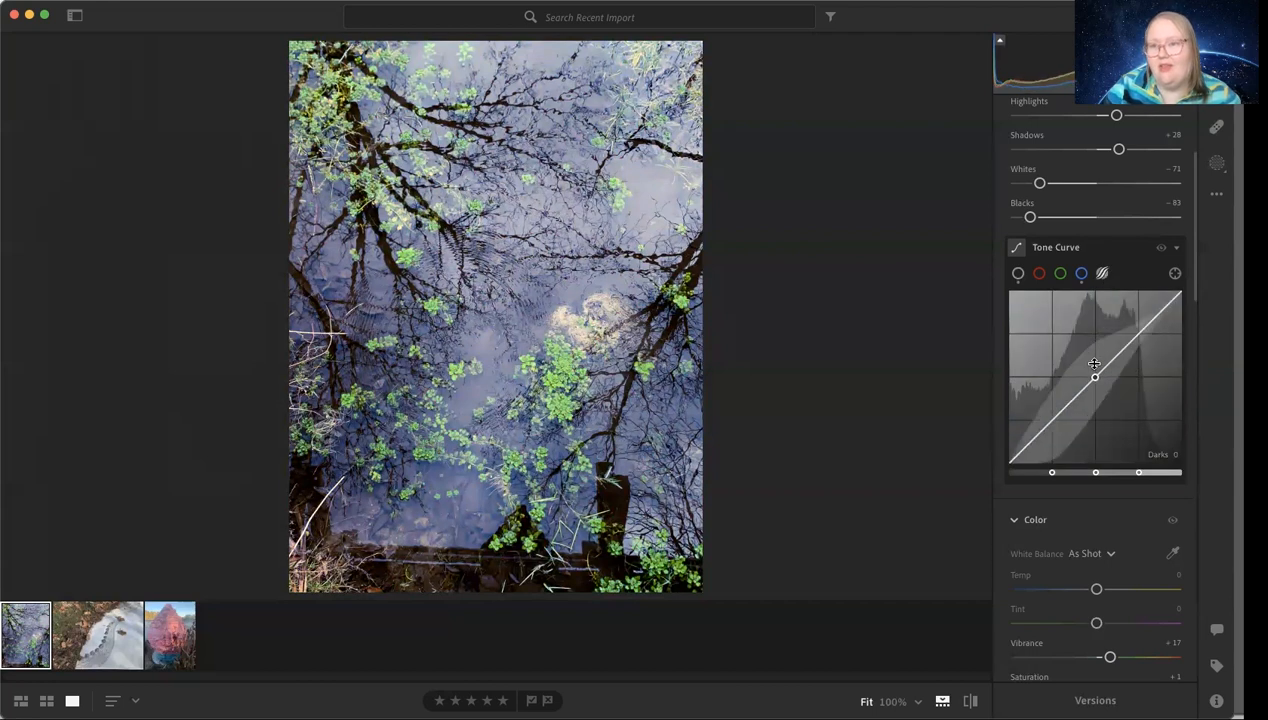
{"action": "mouse_move", "coordinate": [1094, 380]}
{"action": "left_mouse_down"}
{"action": "mouse_move", "coordinate": [1094, 362]}
{"action": "mouse_move", "coordinate": [1094, 406]}
{"action": "mouse_move", "coordinate": [1094, 390]}
{"action": "left_mouse_up"}
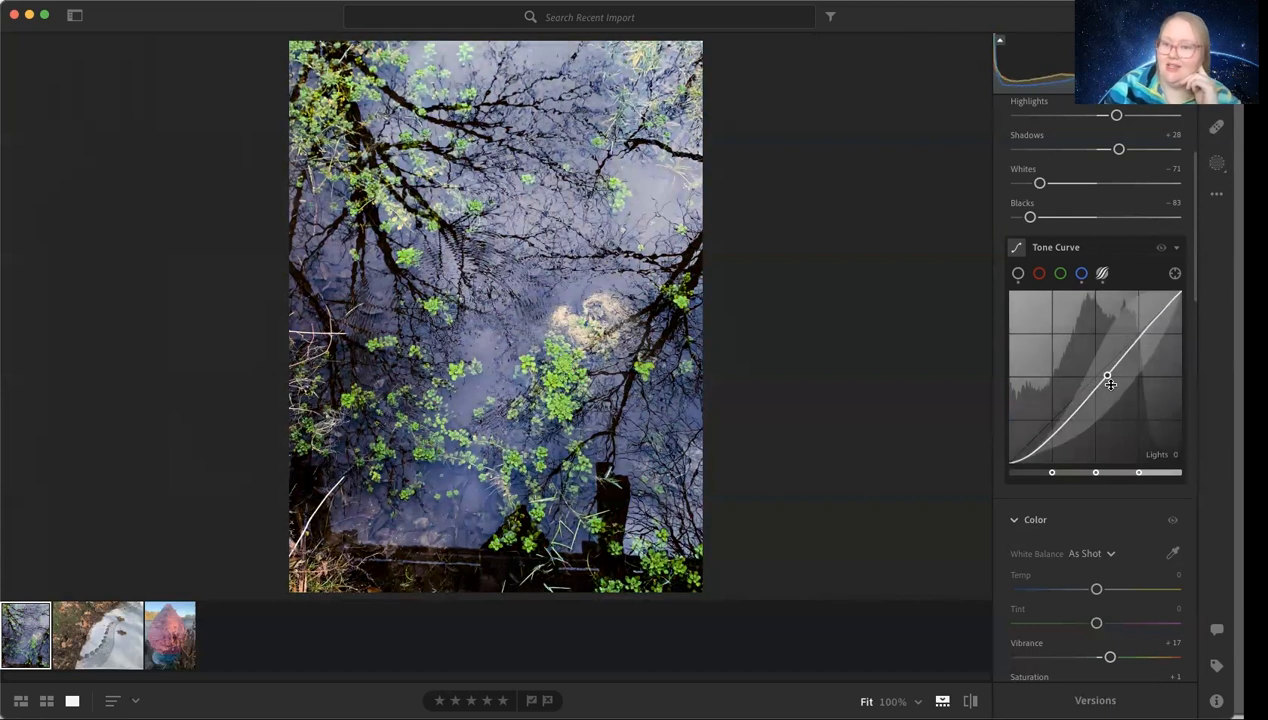
{"action": "left_click_drag", "start_coordinate": [1108, 375], "coordinate": [1108, 354]}
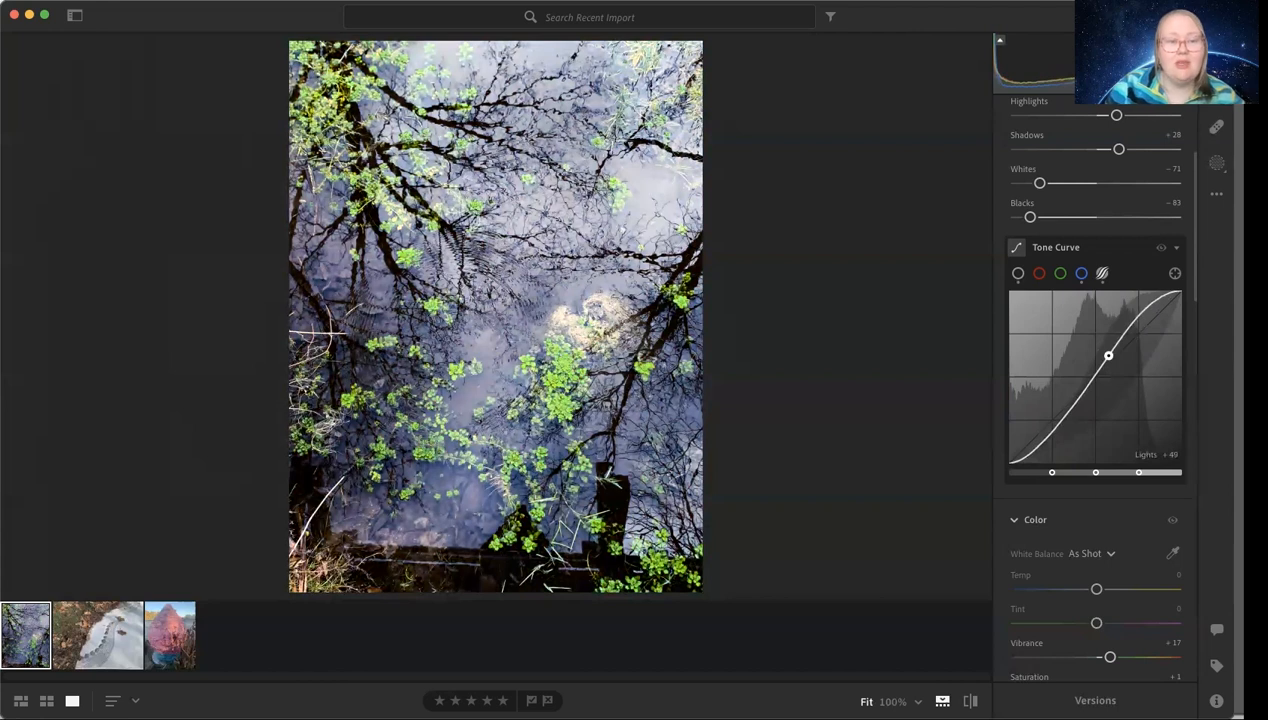
{"action": "mouse_move", "coordinate": [1108, 353]}
{"action": "left_mouse_down"}
{"action": "mouse_move", "coordinate": [1108, 330]}
{"action": "mouse_move", "coordinate": [1118, 342]}
{"action": "left_mouse_up"}
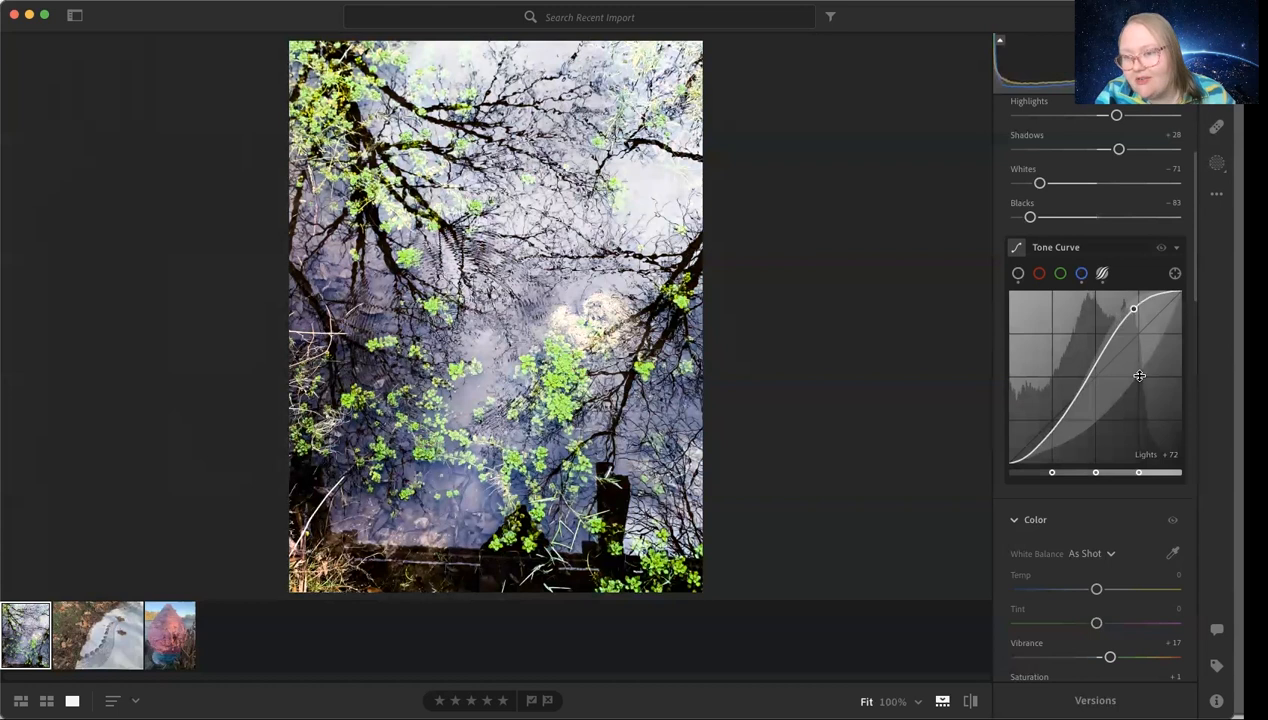
{"action": "left_click_drag", "start_coordinate": [1084, 339], "coordinate": [1085, 382]}
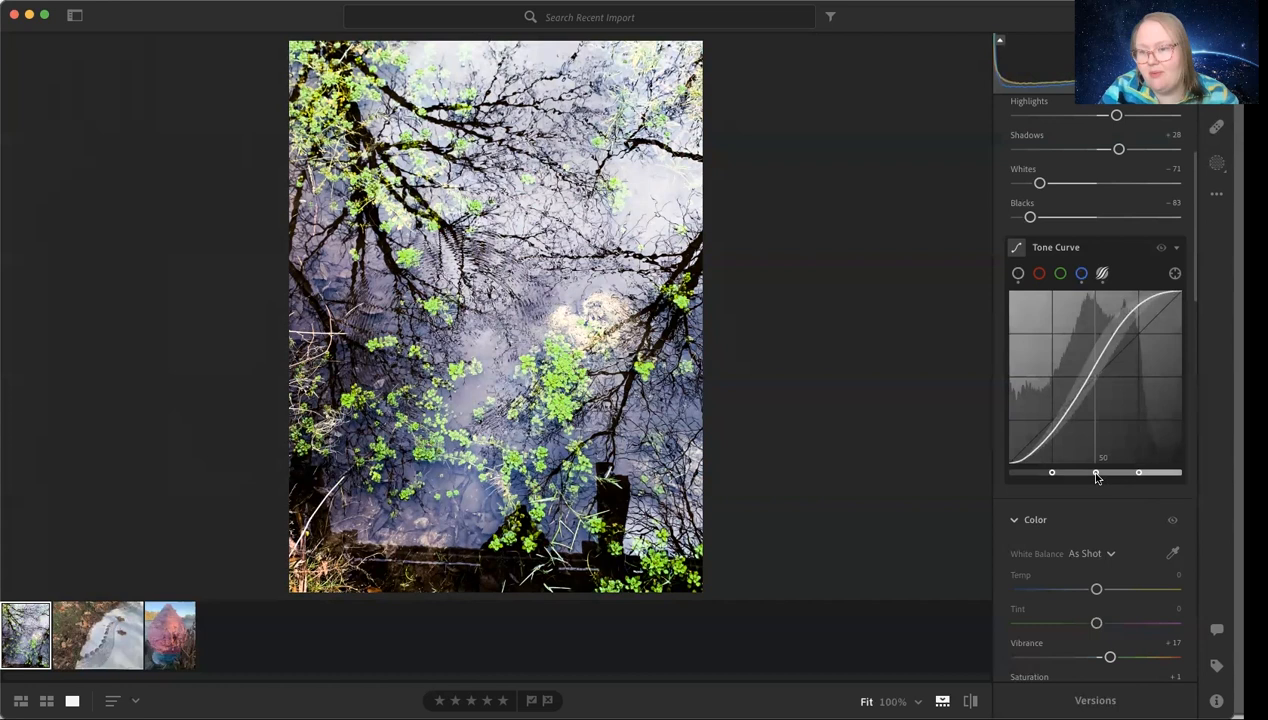
{"action": "mouse_move", "coordinate": [1097, 477]}
{"action": "left_mouse_down"}
{"action": "mouse_move", "coordinate": [1134, 477]}
{"action": "mouse_move", "coordinate": [1060, 478]}
{"action": "mouse_move", "coordinate": [1120, 487]}
{"action": "mouse_move", "coordinate": [1102, 487]}
{"action": "left_mouse_up"}
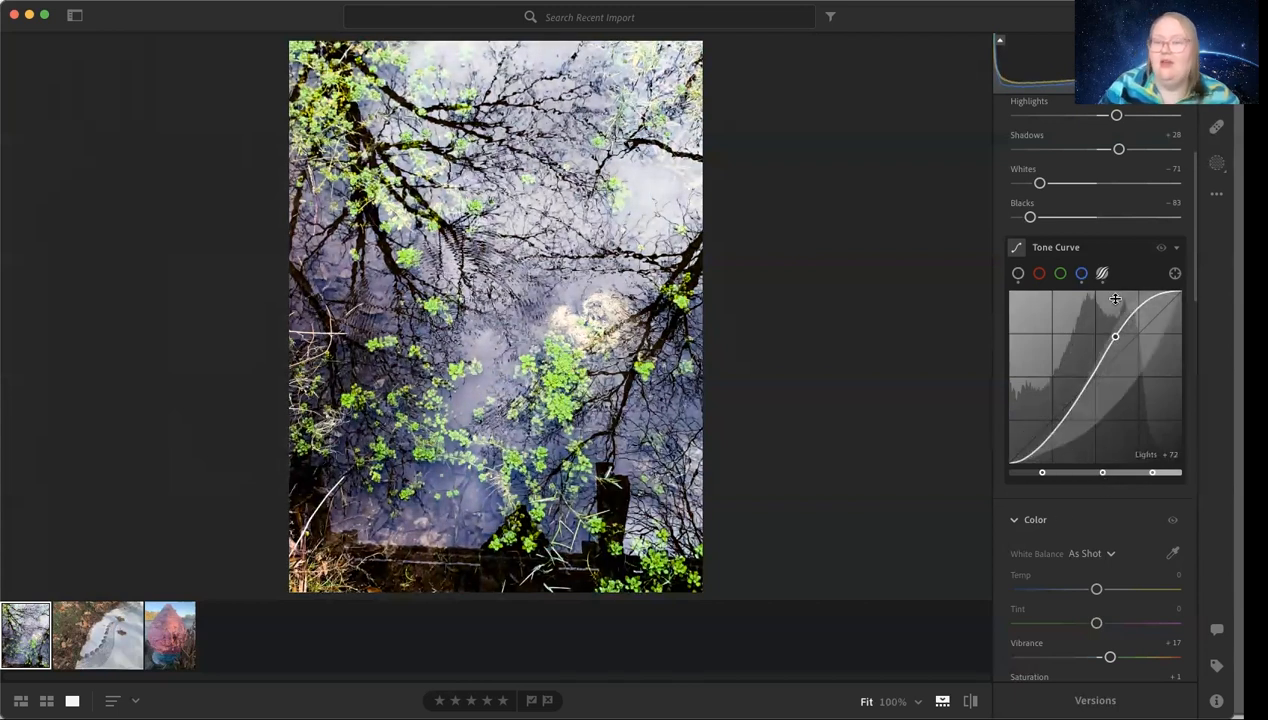
{"action": "scroll", "coordinate": [1115, 316], "scroll_direction": "up", "scroll_amount": 5}
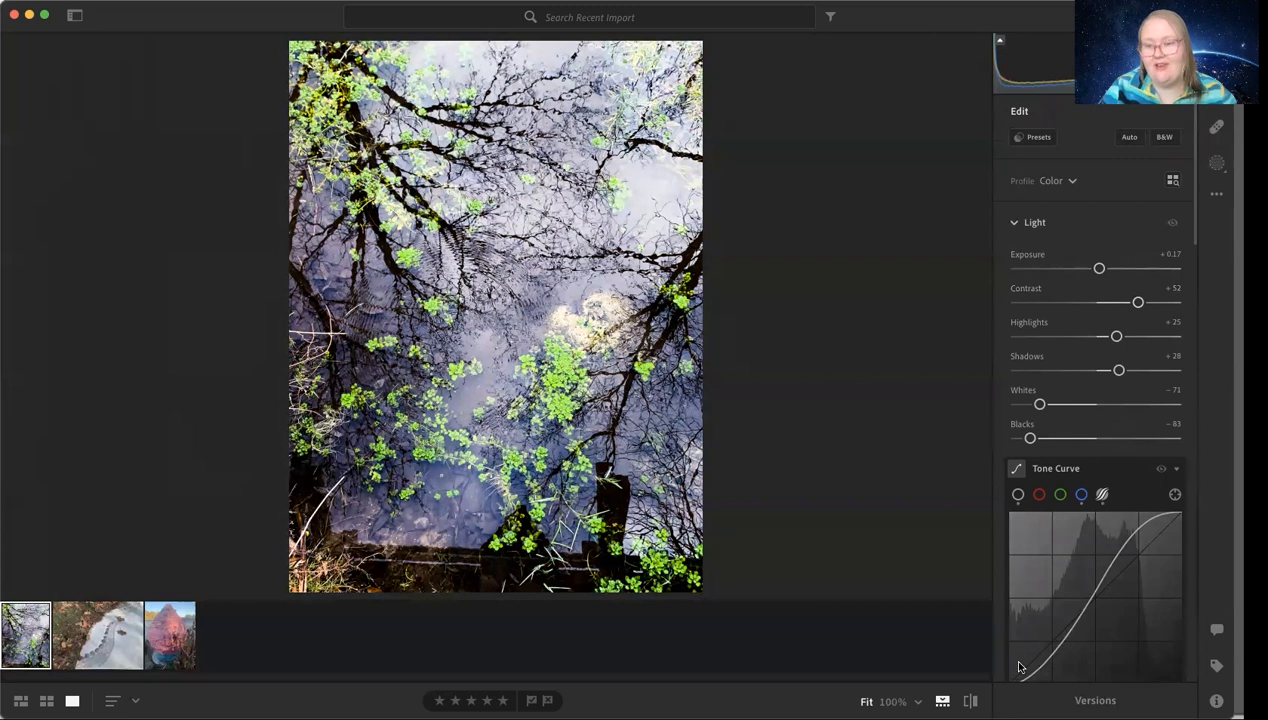
{"action": "scroll", "coordinate": [1108, 467], "scroll_direction": "down", "scroll_amount": 5}
{"action": "scroll", "coordinate": [1108, 467], "scroll_direction": "down", "scroll_amount": 6}
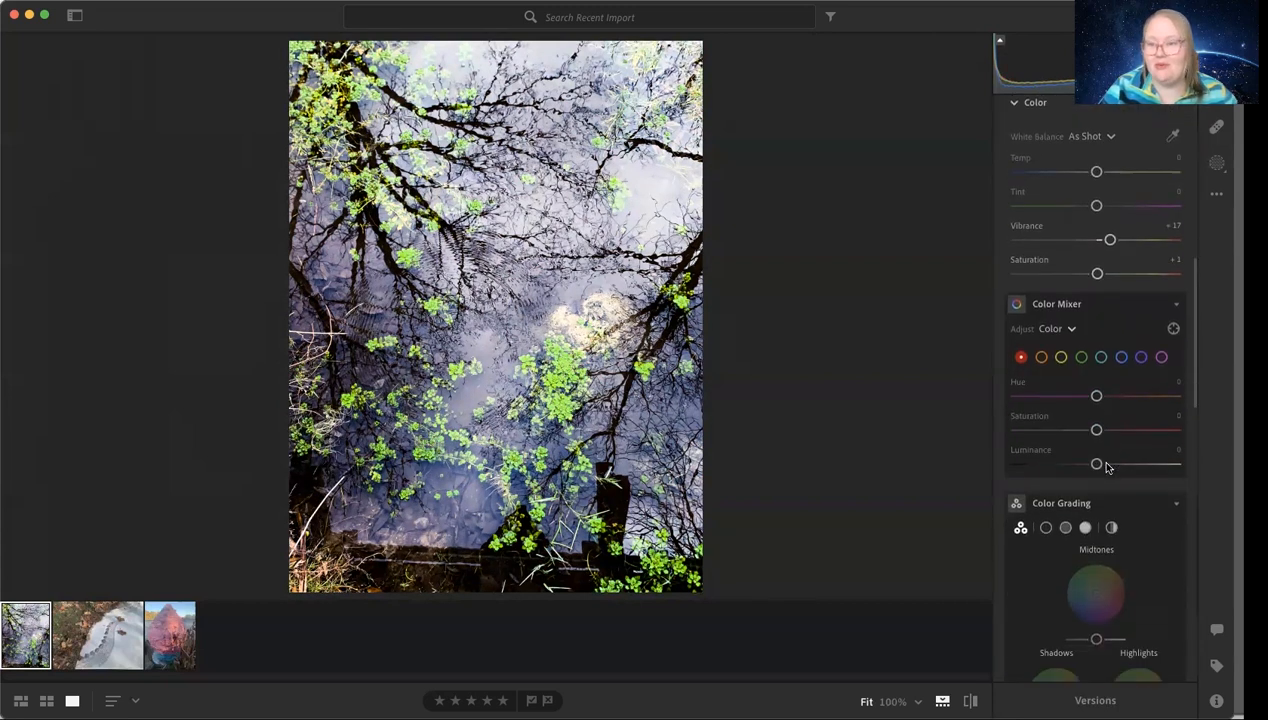